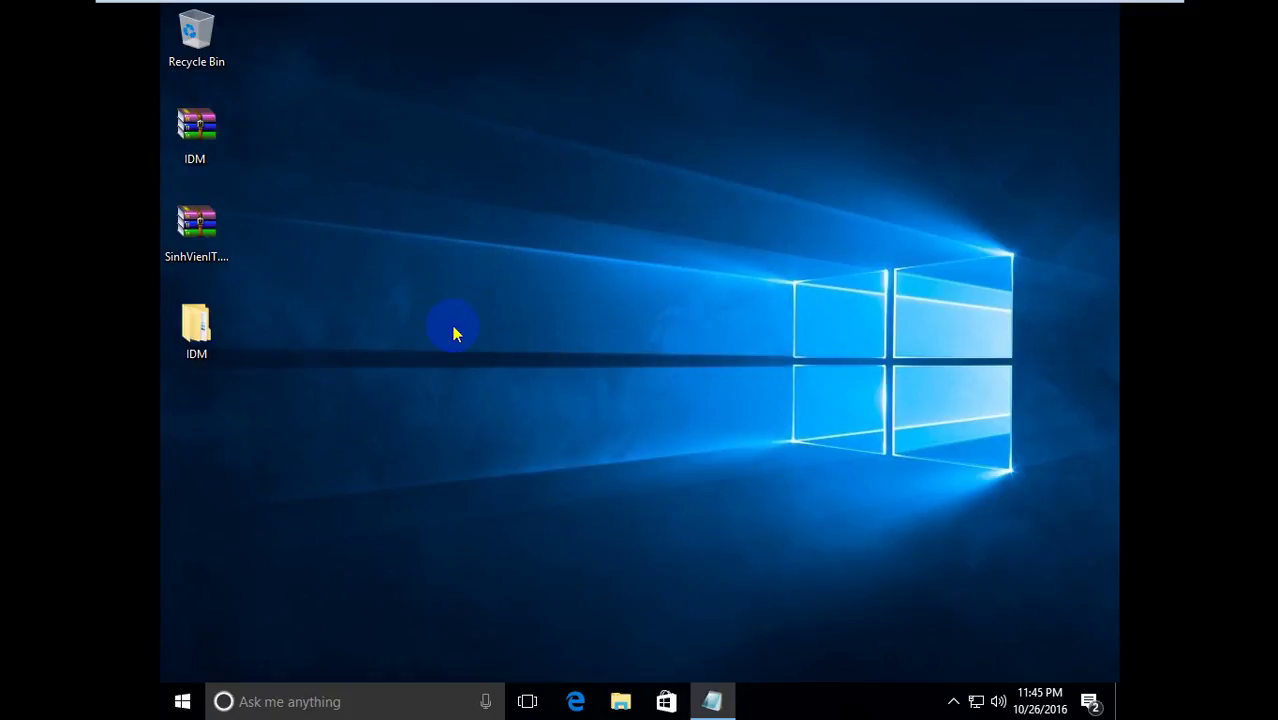
Step: Run the idman626build8f installer as administrator from the CentOS™_idm6.26.8fixed folder inside the desktop IDM folder
double_click(196, 325)
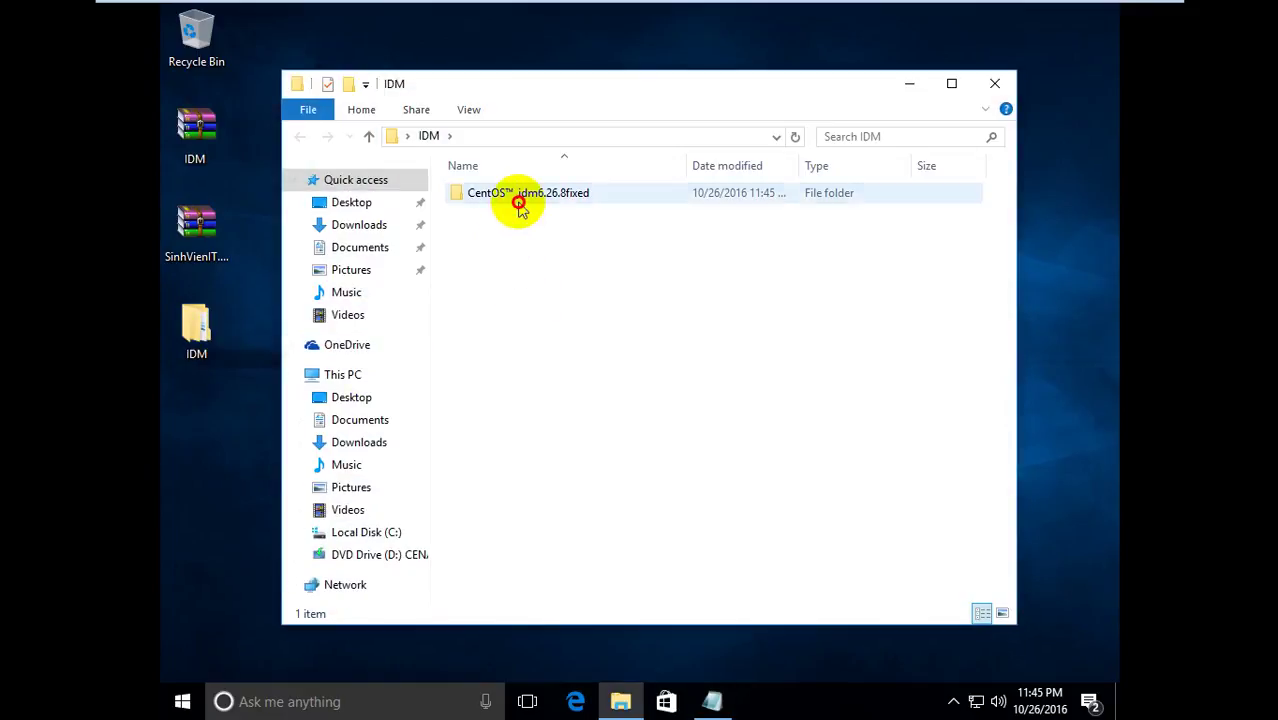
double_click(515, 196)
left_click(502, 219)
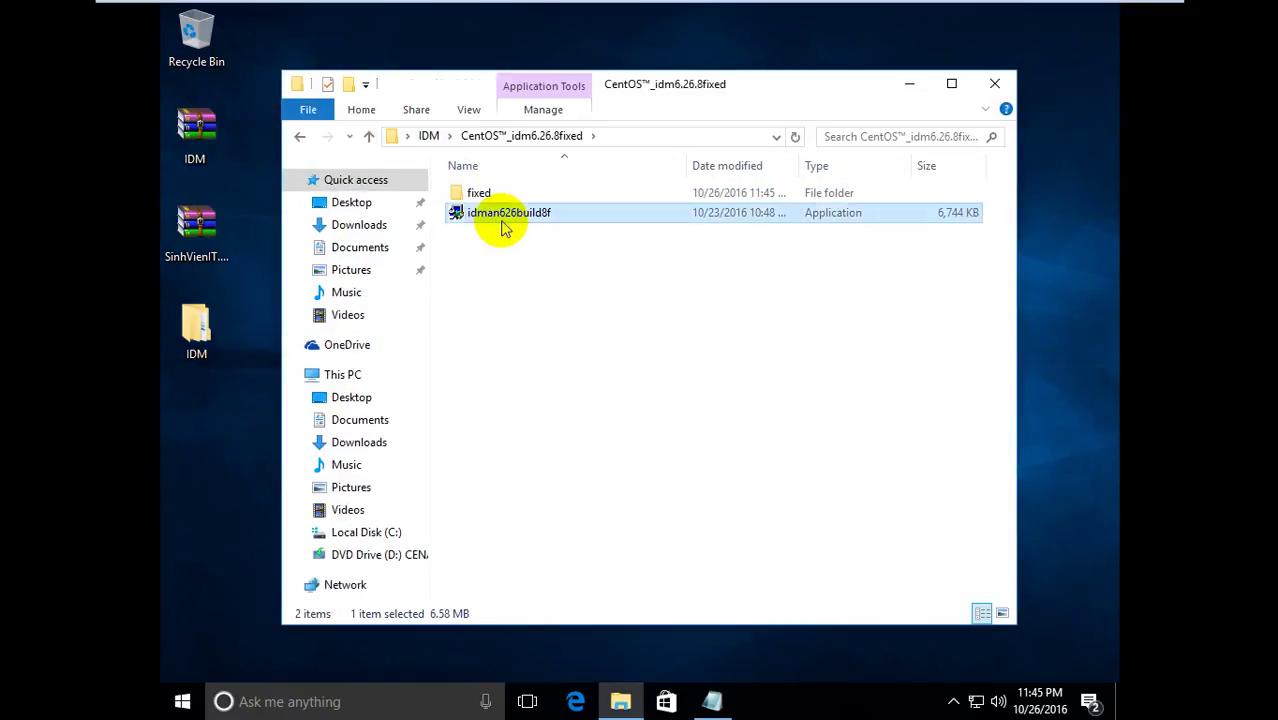
right_click(501, 220)
left_click(532, 250)
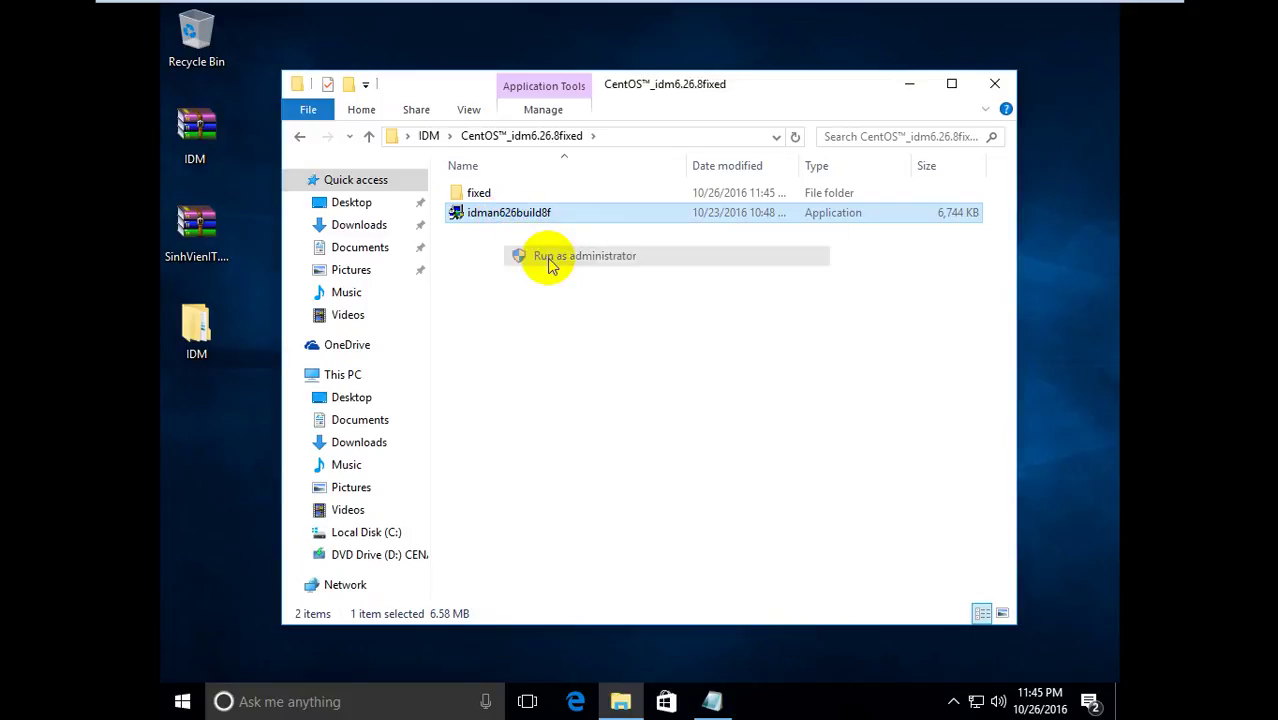
left_click(558, 480)
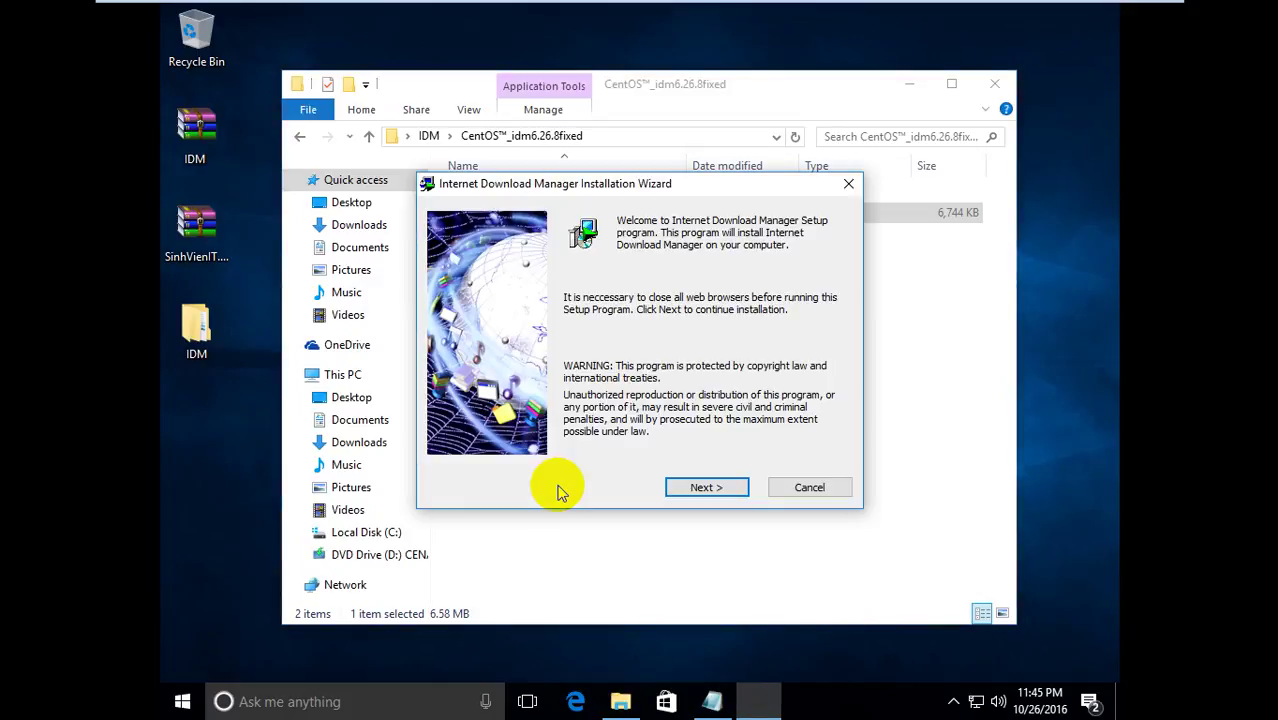
Step: Install Internet Download Manager through the wizard, accepting the license agreement, and finish the setup
left_click(710, 487)
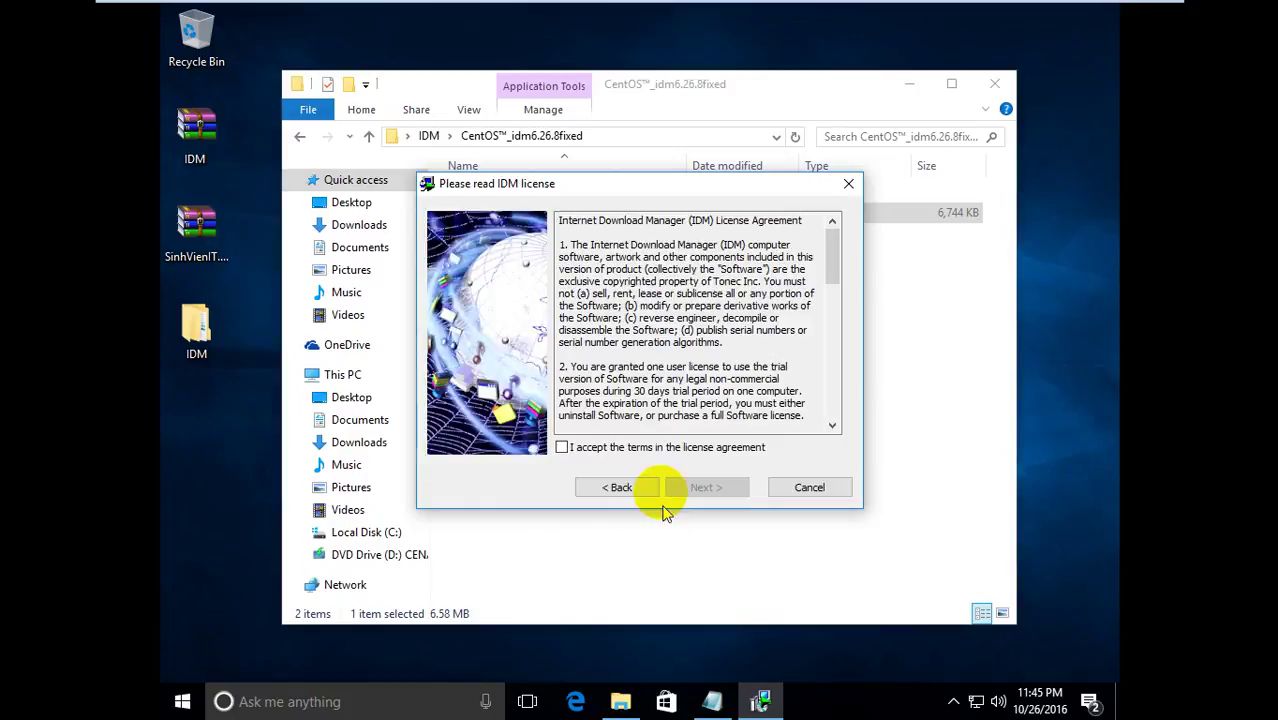
scroll(610, 415, "down", 1)
left_click(625, 448)
left_click(735, 495)
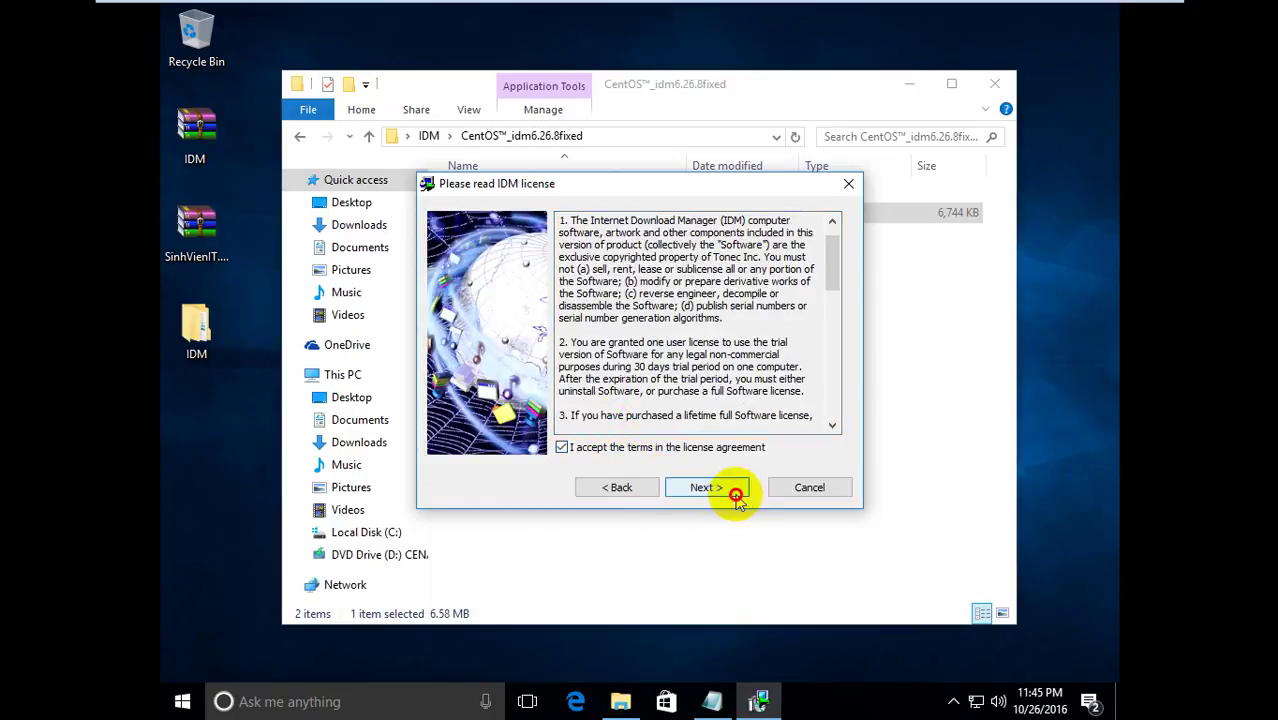
left_click(718, 492)
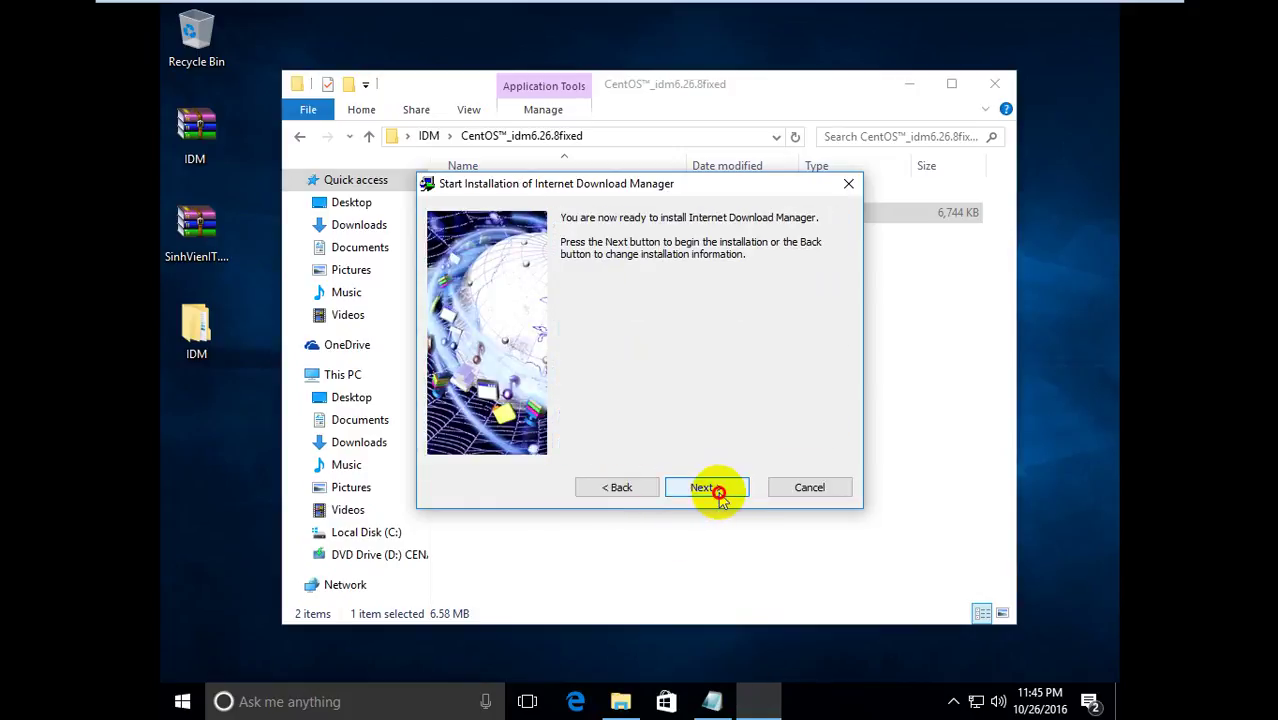
left_click(718, 490)
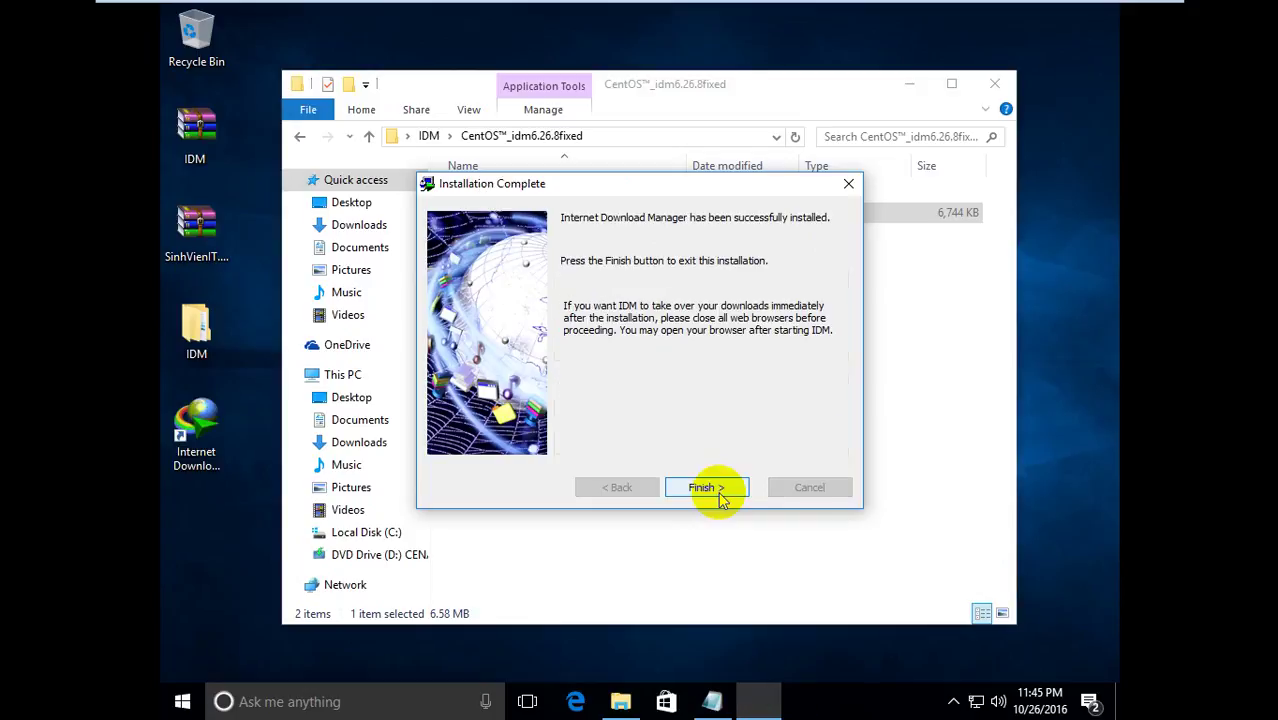
left_click(705, 488)
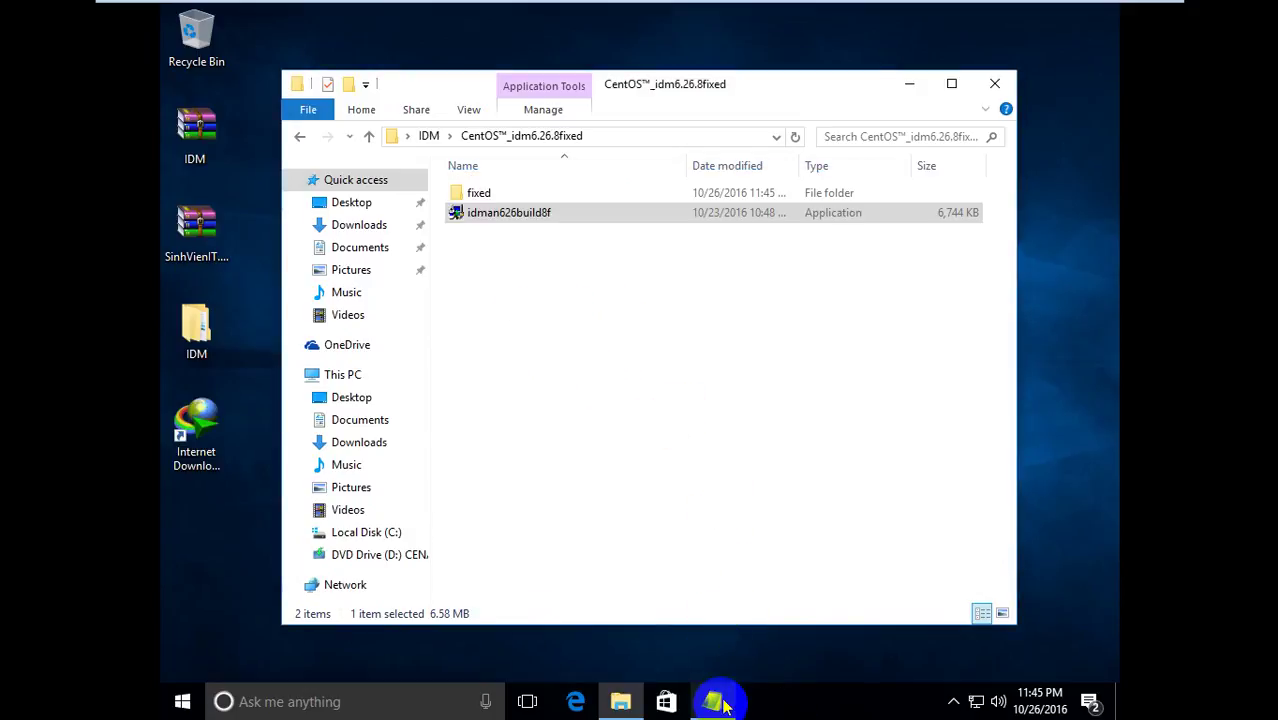
Step: Minimize the folder window and fill in the first name, last name and e-mail in the Internet Download Manager registration form
left_click(913, 84)
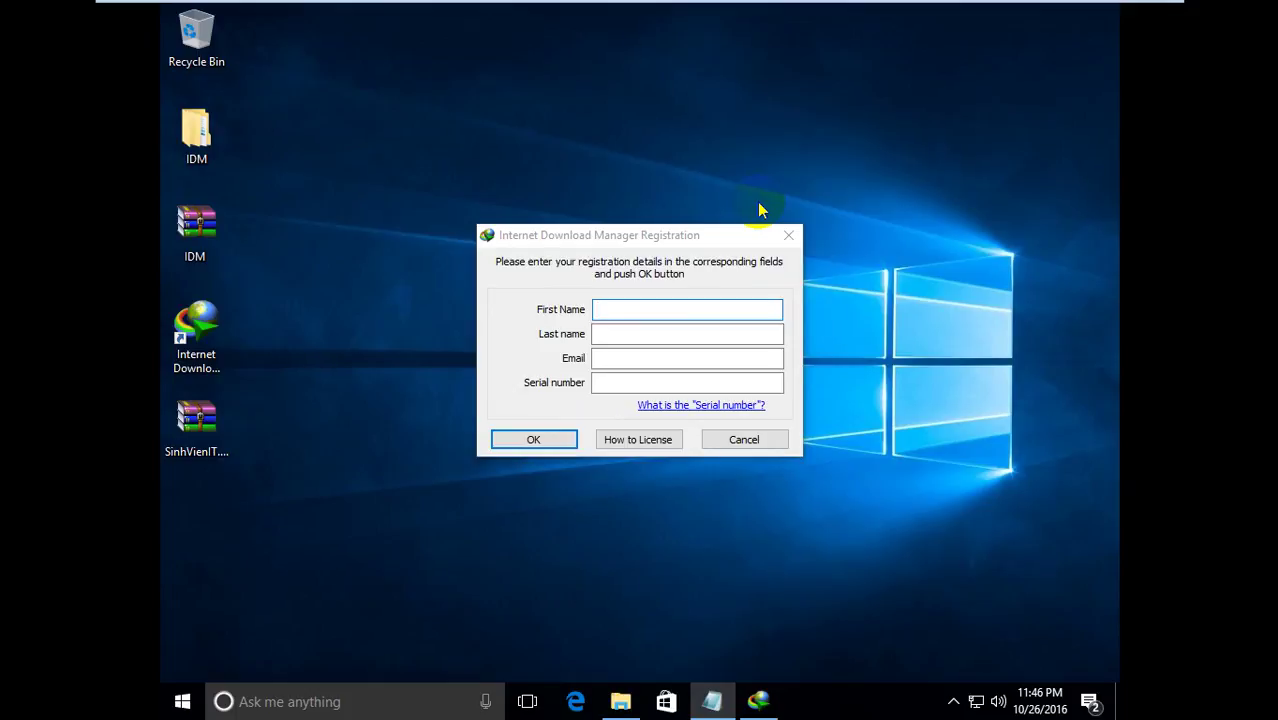
left_click(680, 314)
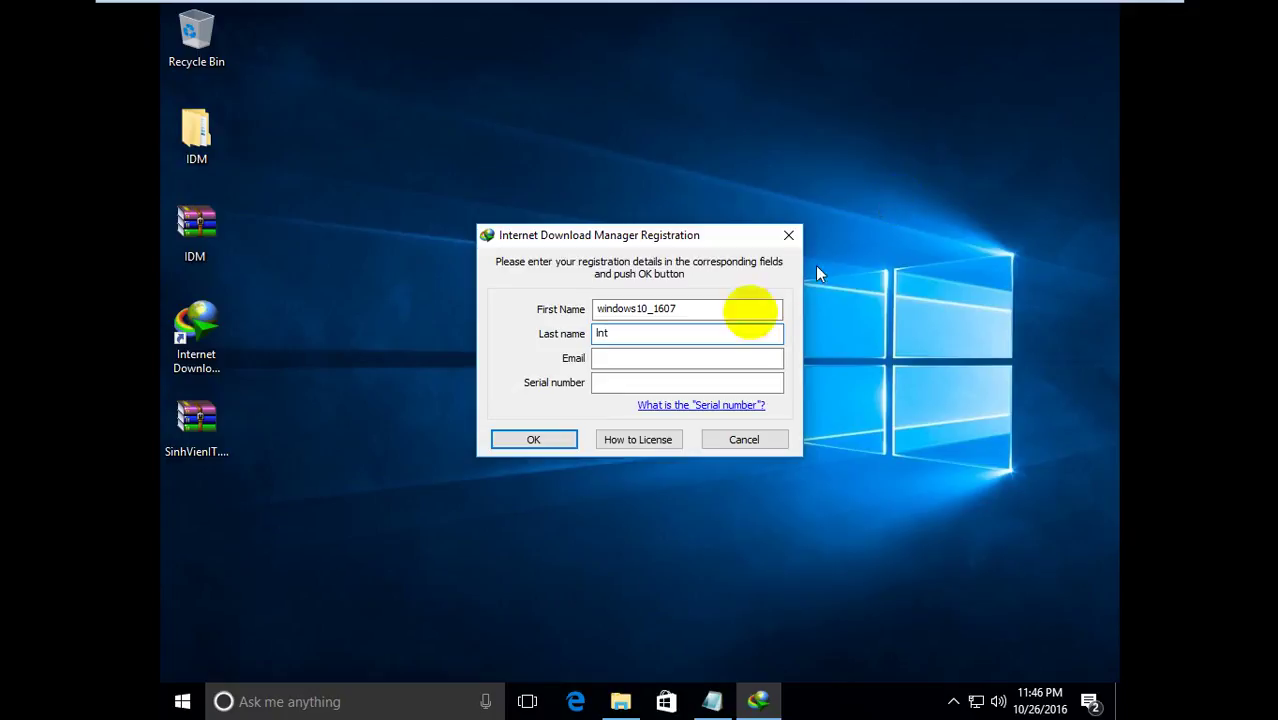
left_click(677, 359)
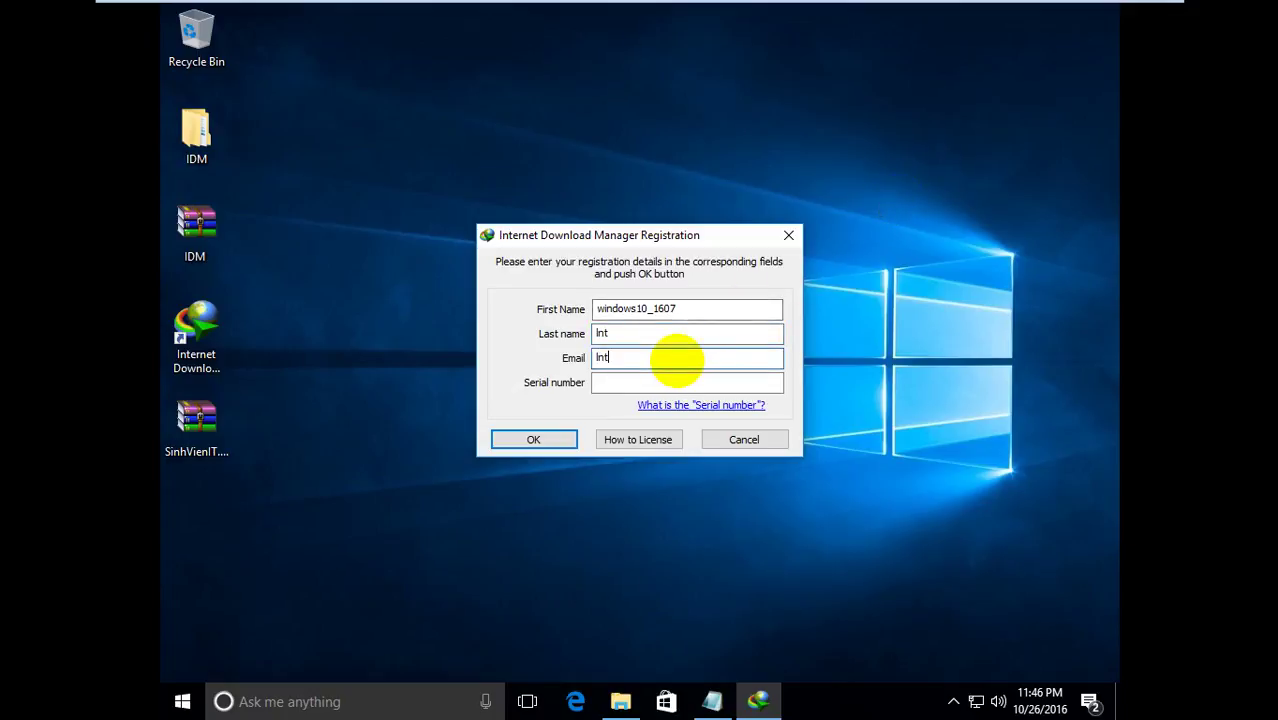
Step: Move the registration form aside and open the Huong dan text file from the fixed folder inside CentOS™_idm6.26.8fixed
left_click(200, 250)
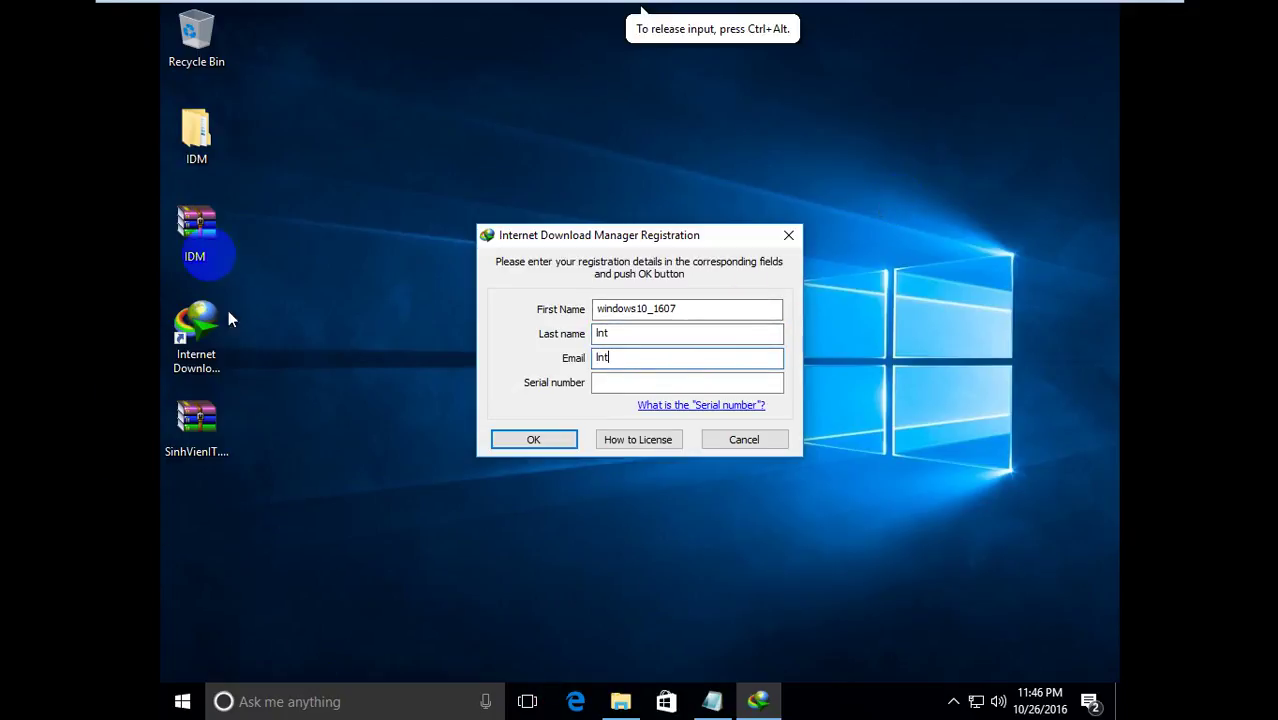
double_click(208, 132)
left_click(599, 565)
left_click(625, 315)
left_click_drag(545, 229, 601, 306)
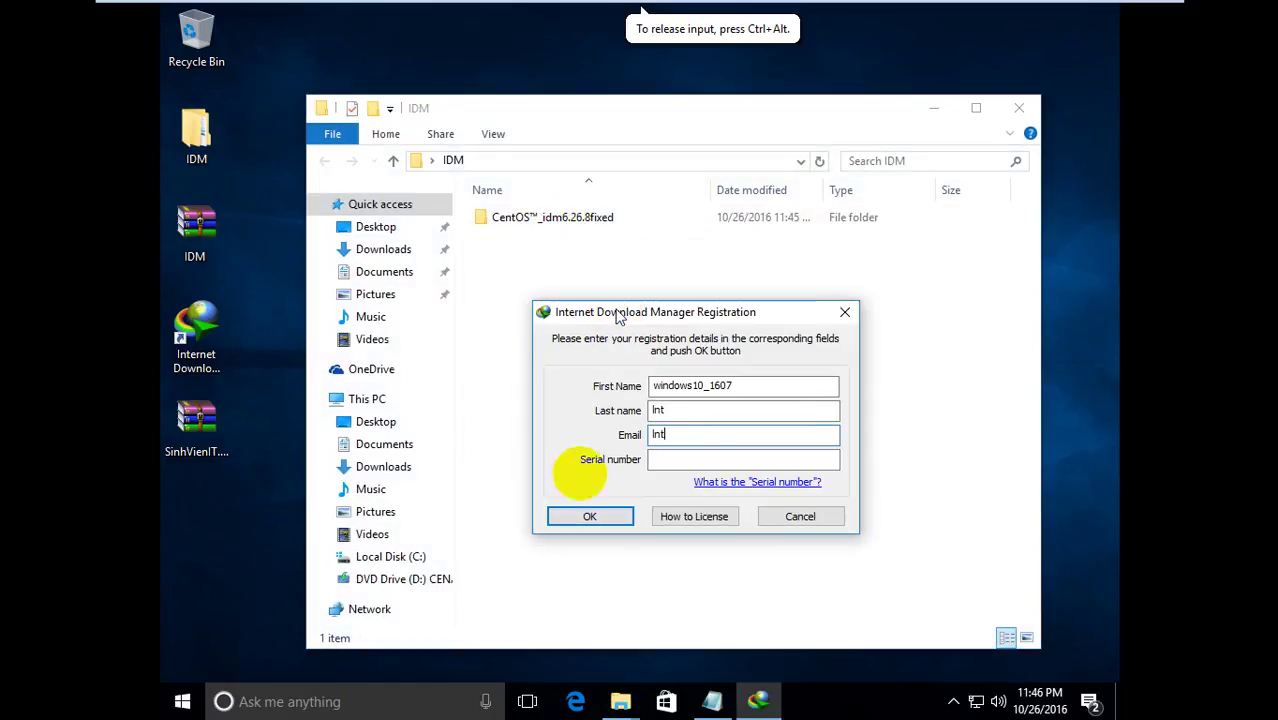
left_click(620, 701)
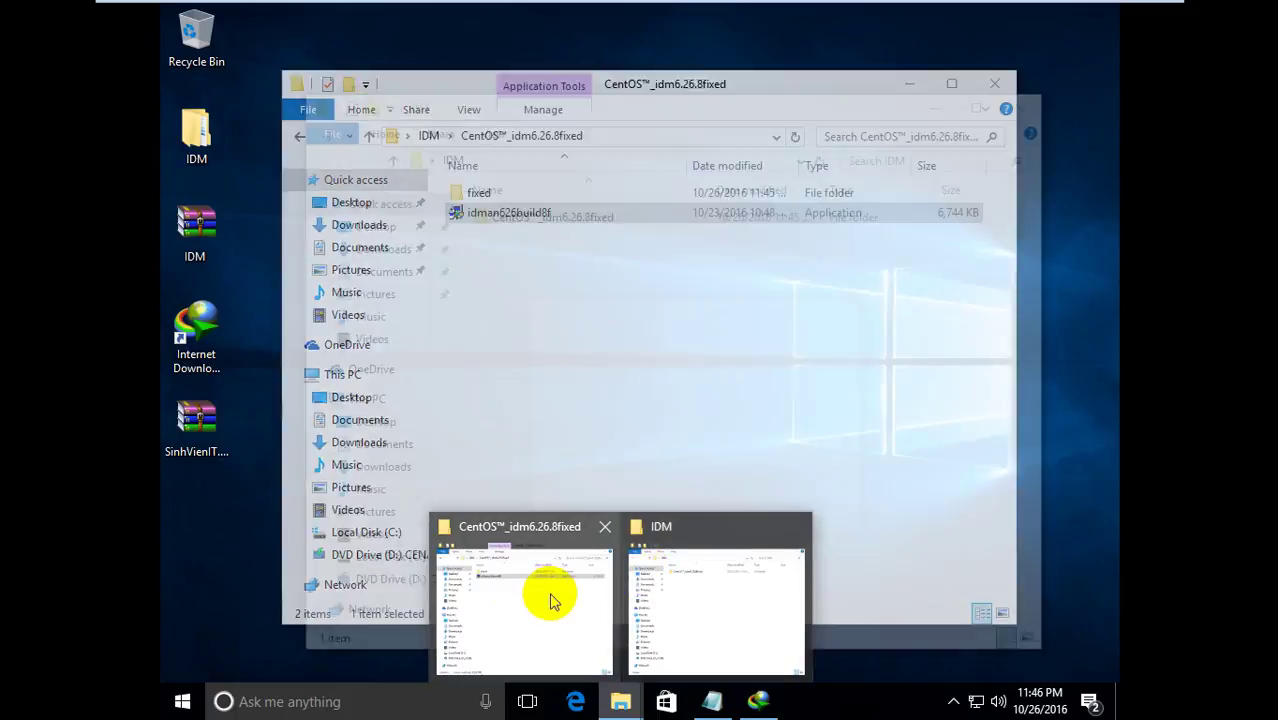
left_click(551, 594)
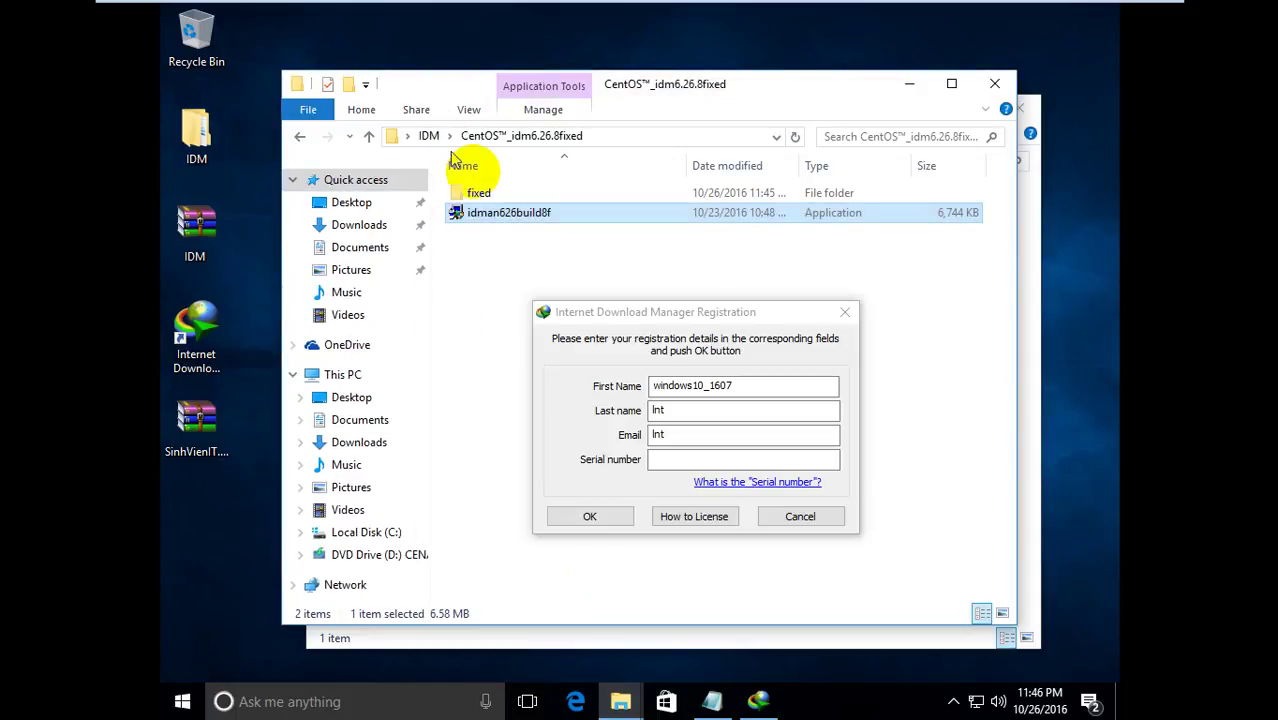
double_click(483, 193)
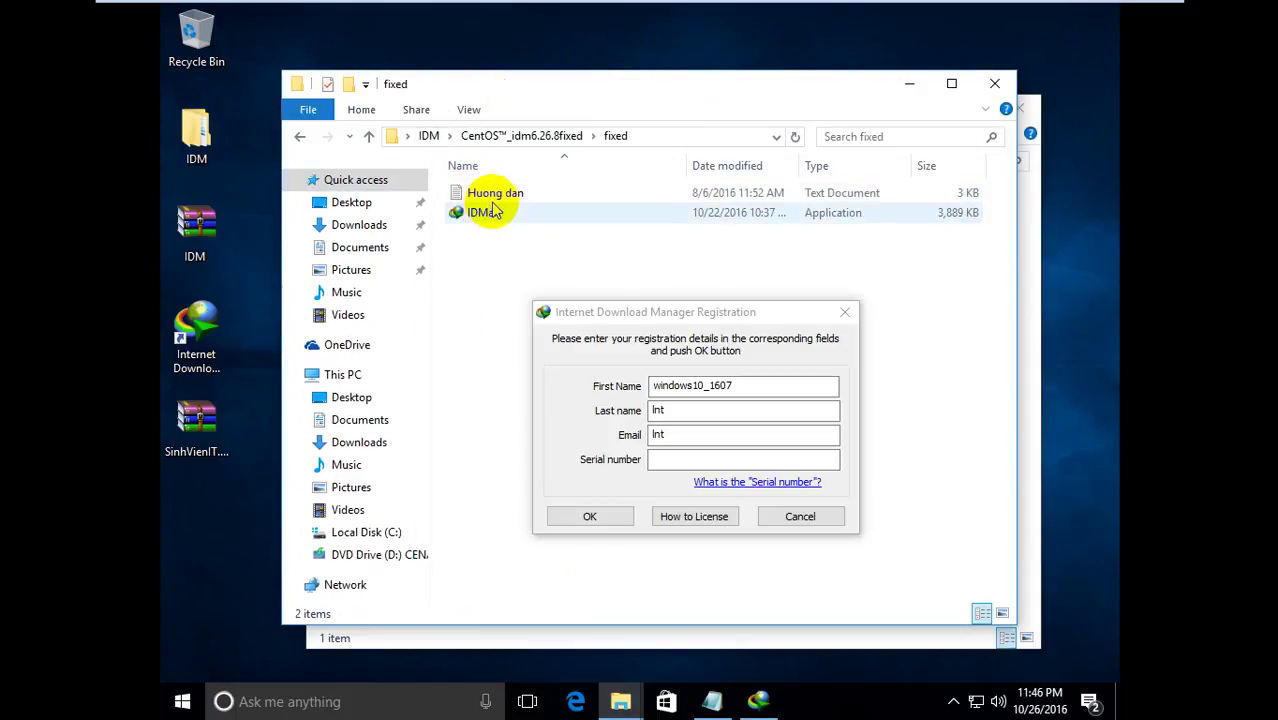
double_click(510, 195)
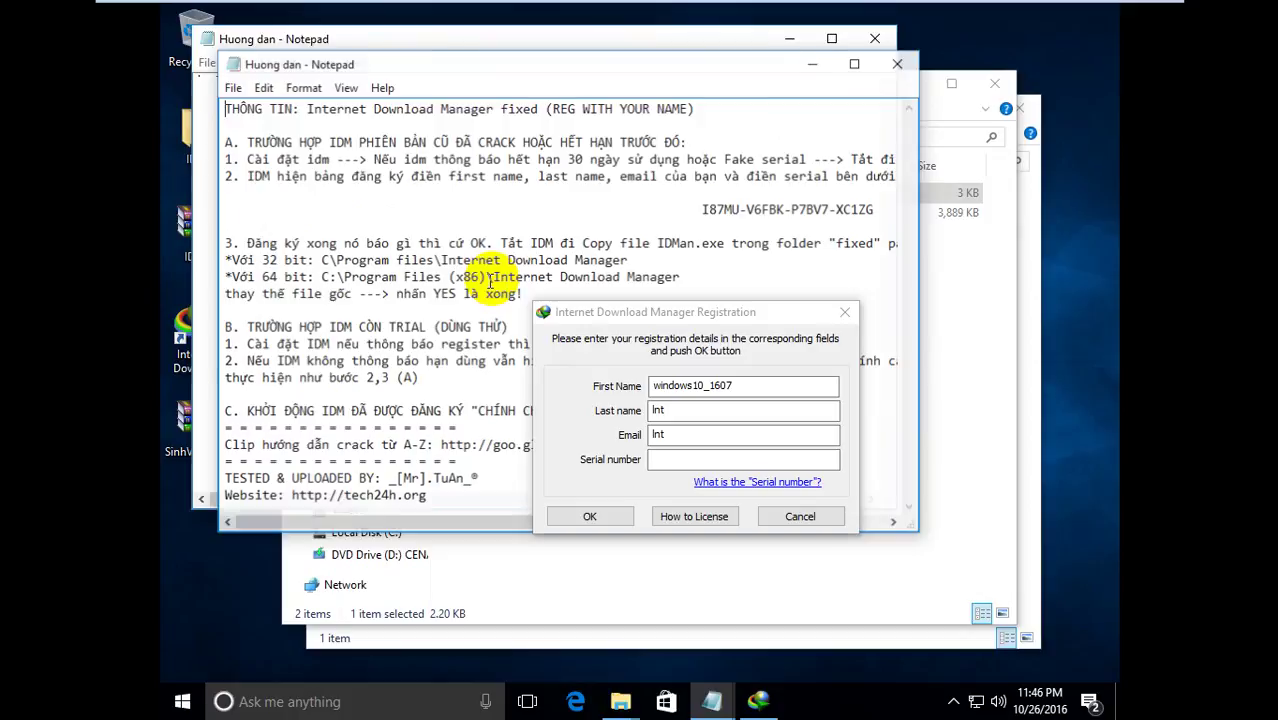
Step: Copy the serial number from the text file into the registration form's serial number field and submit the registration
left_click_drag(703, 209, 893, 215)
key("ctrl+c")
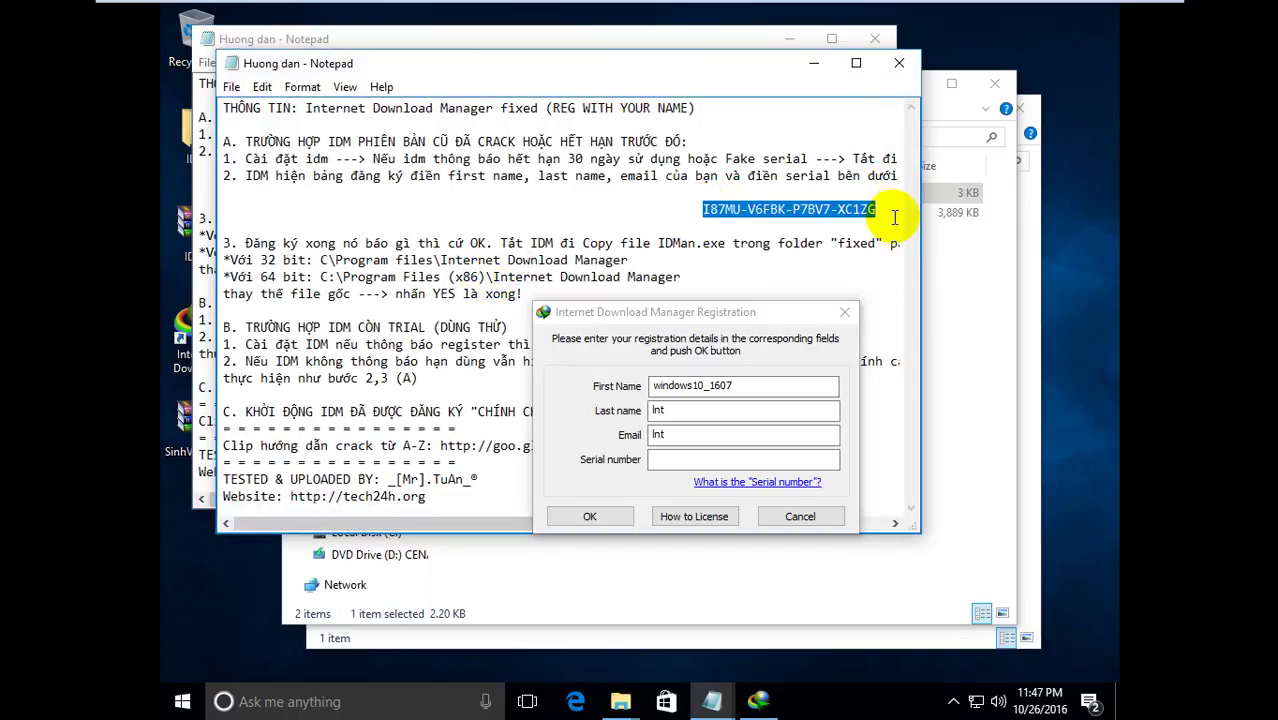
left_click(745, 458)
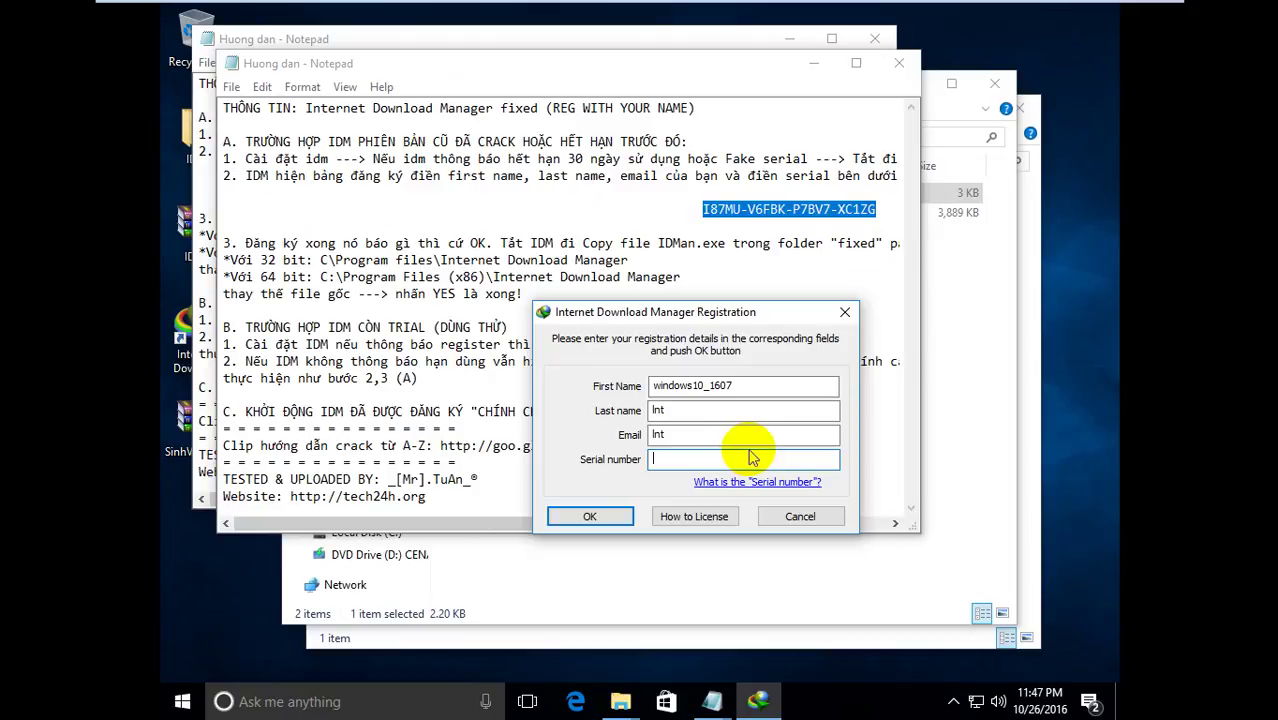
key("ctrl+v")
left_click(592, 516)
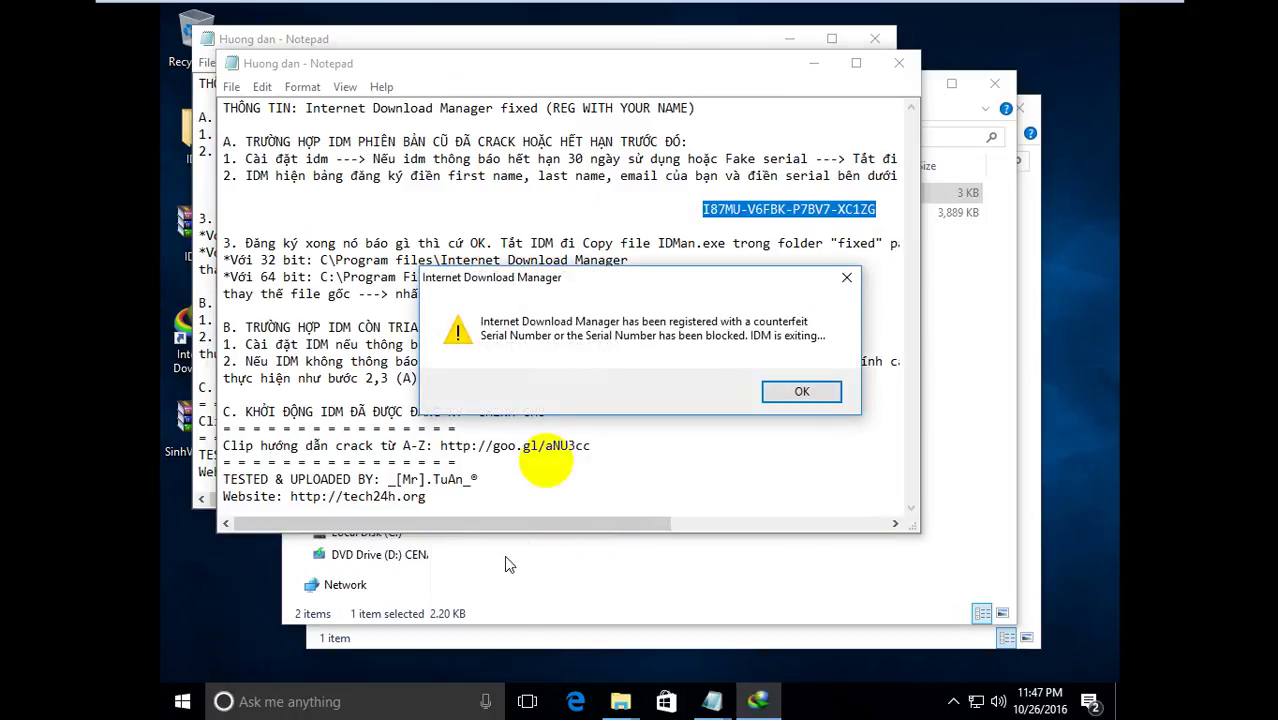
left_click(779, 393)
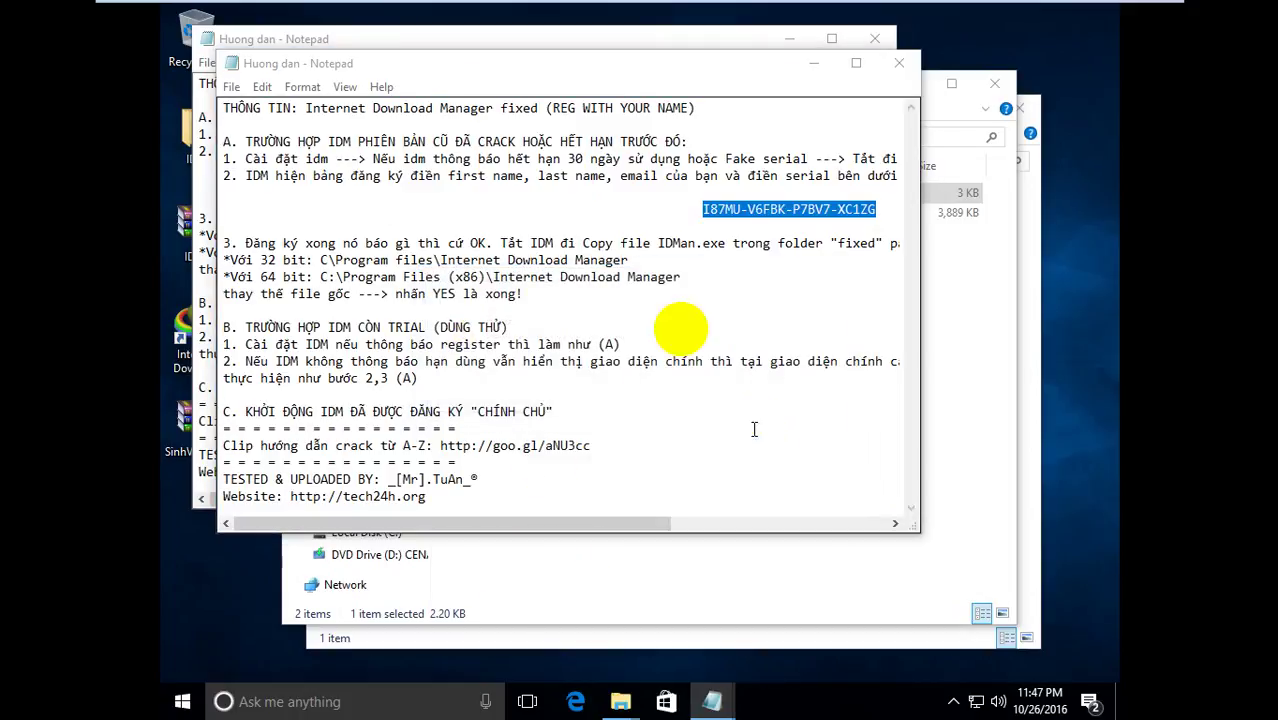
Step: Close both Huong dan text windows, dismiss the registration warning and cancel the registration form
left_click(898, 64)
left_click(880, 38)
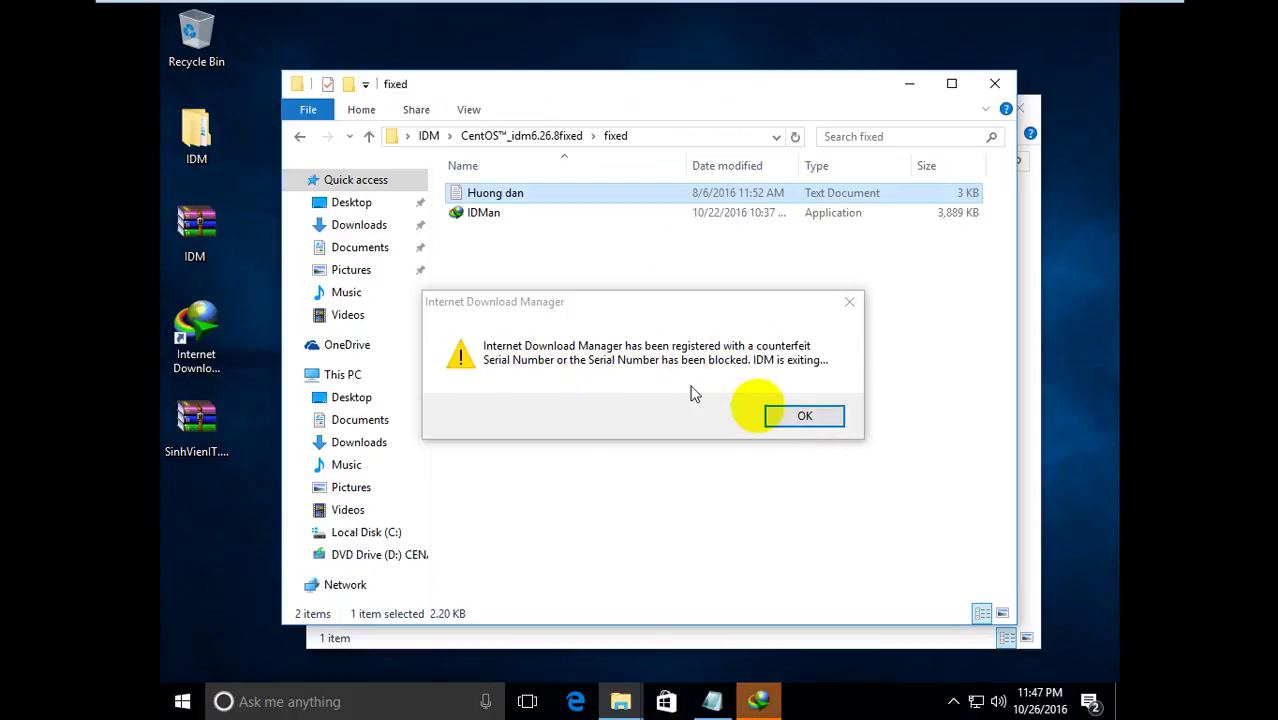
left_click(804, 415)
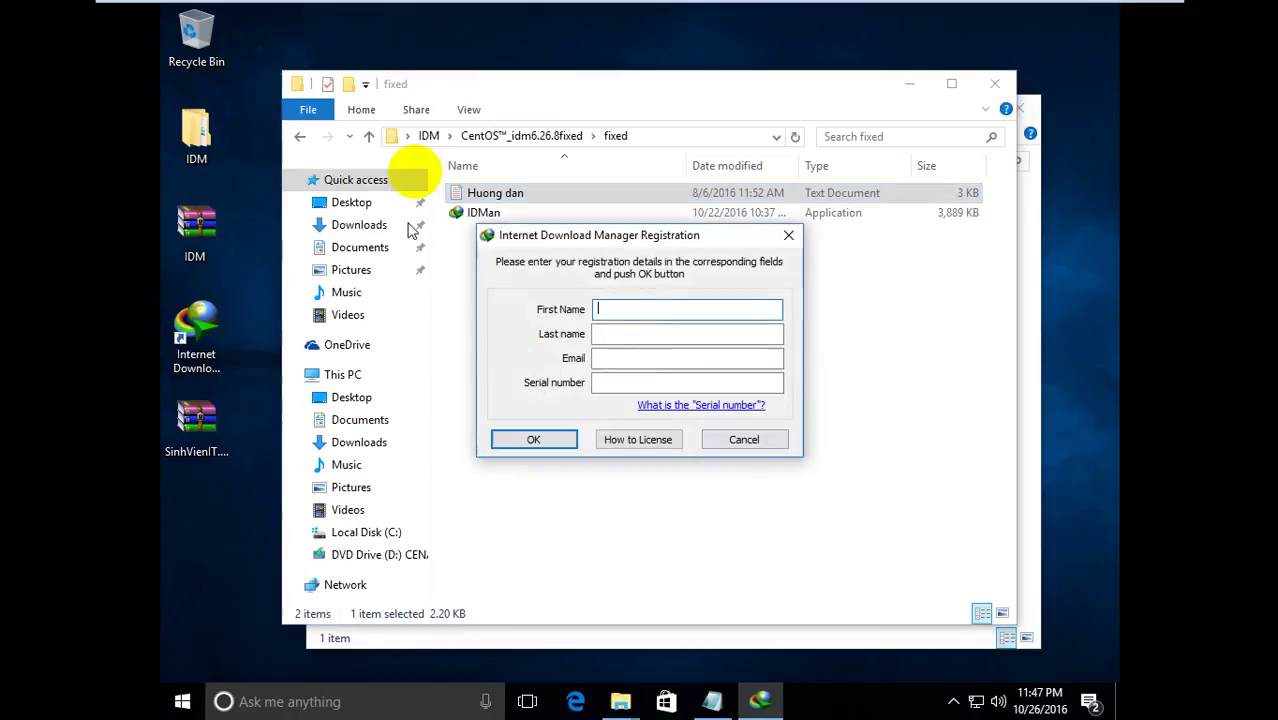
left_click(745, 438)
Step: Copy the IDMan application from the fixed folder
left_click(476, 226)
right_click(476, 230)
left_click(562, 548)
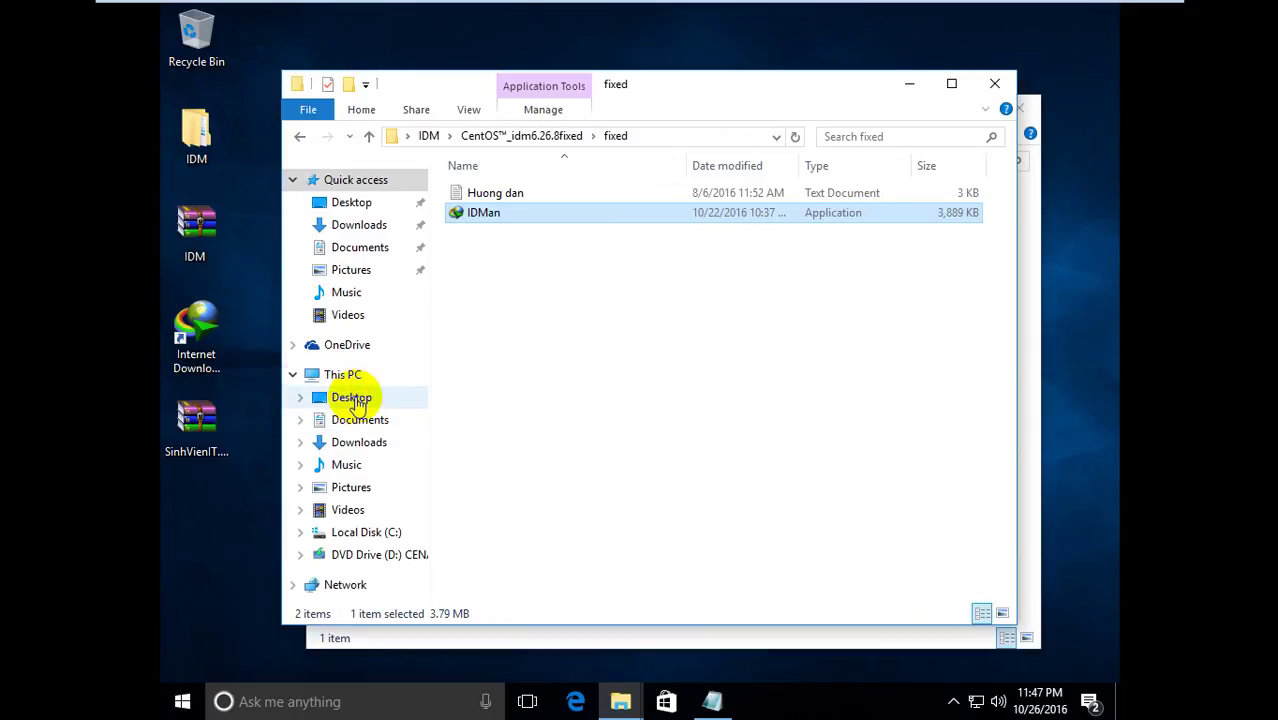
Step: Open the Internet Download Manager folder in Program Files (x86) on Local Disk (C:) and maximize its window
left_click(353, 398)
left_click(335, 375)
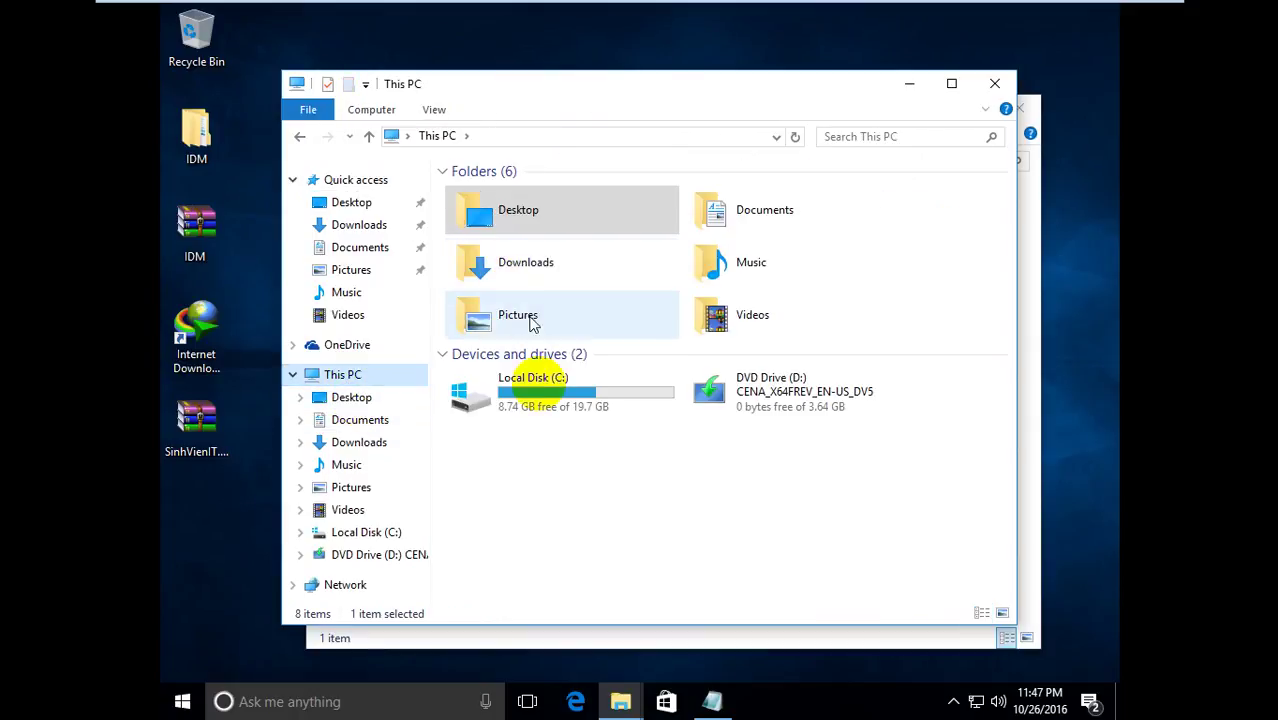
double_click(533, 390)
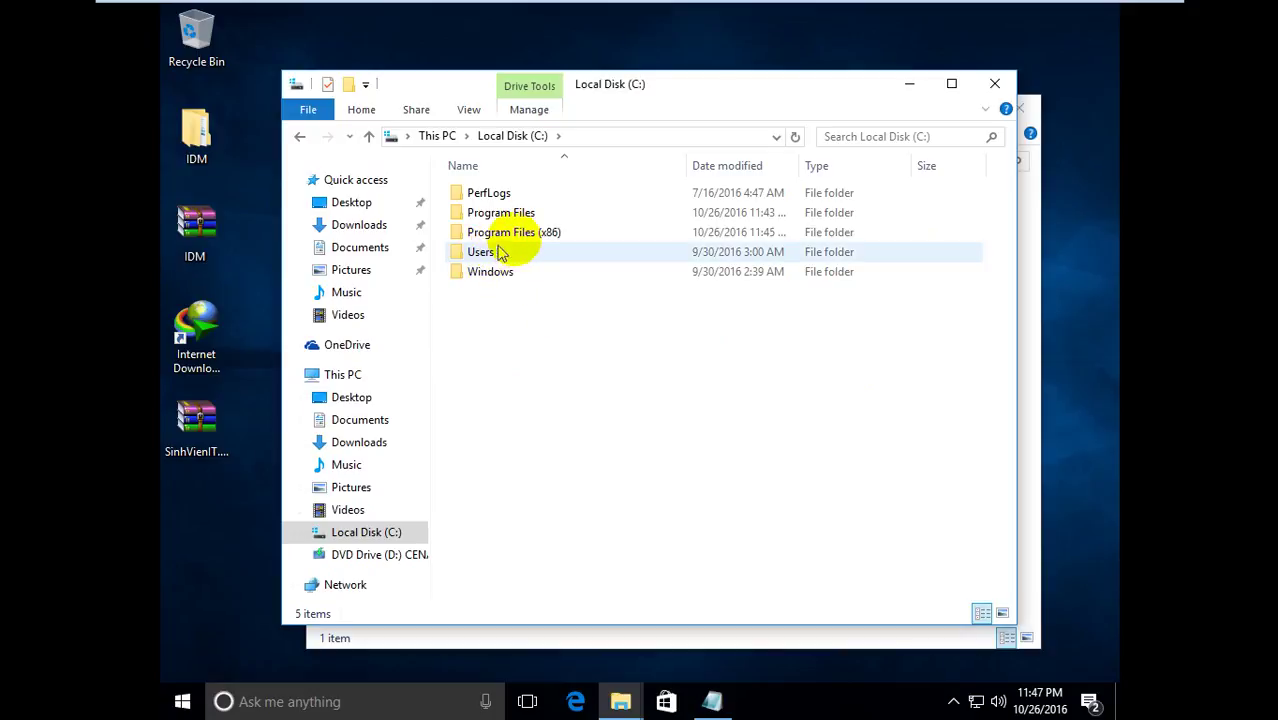
double_click(518, 234)
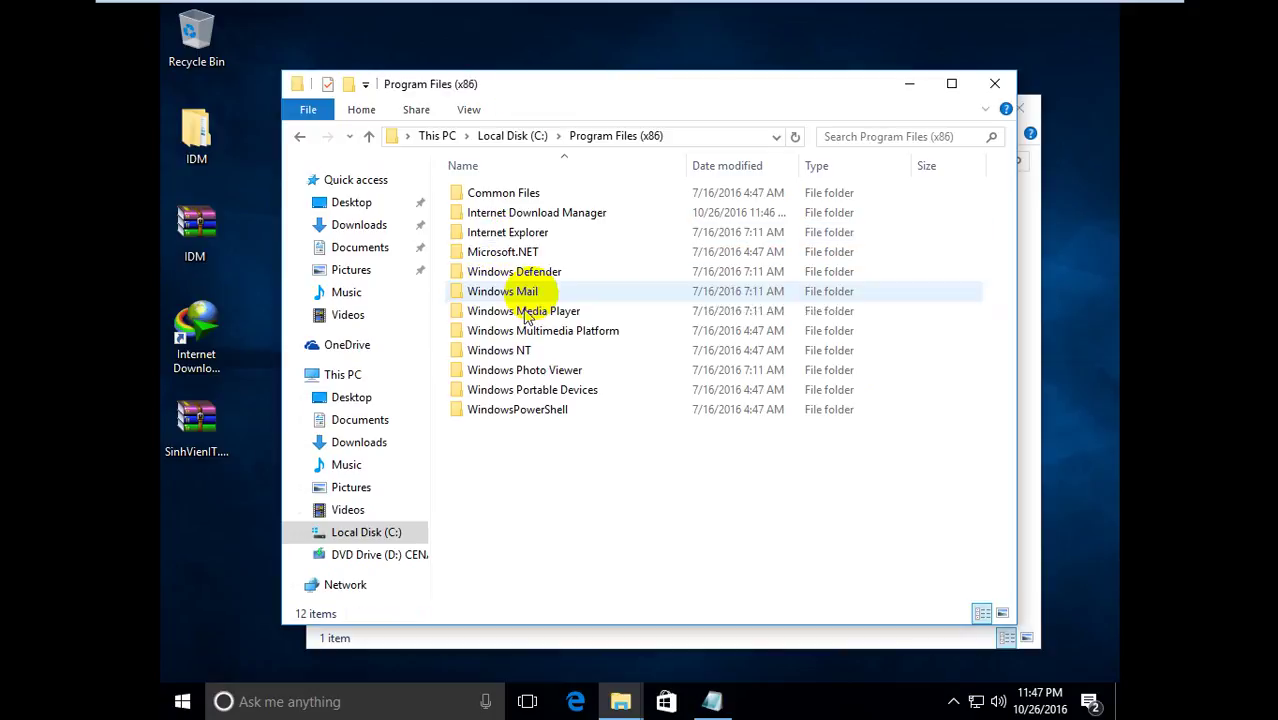
double_click(538, 212)
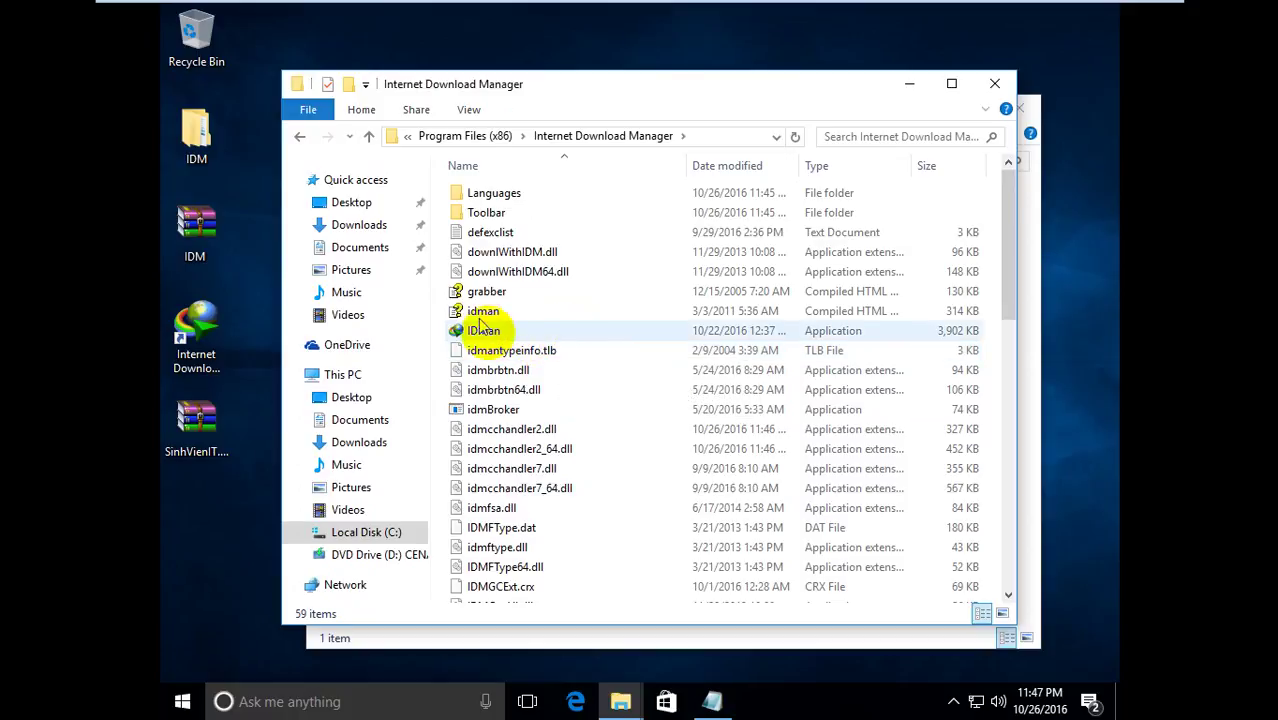
left_click(951, 83)
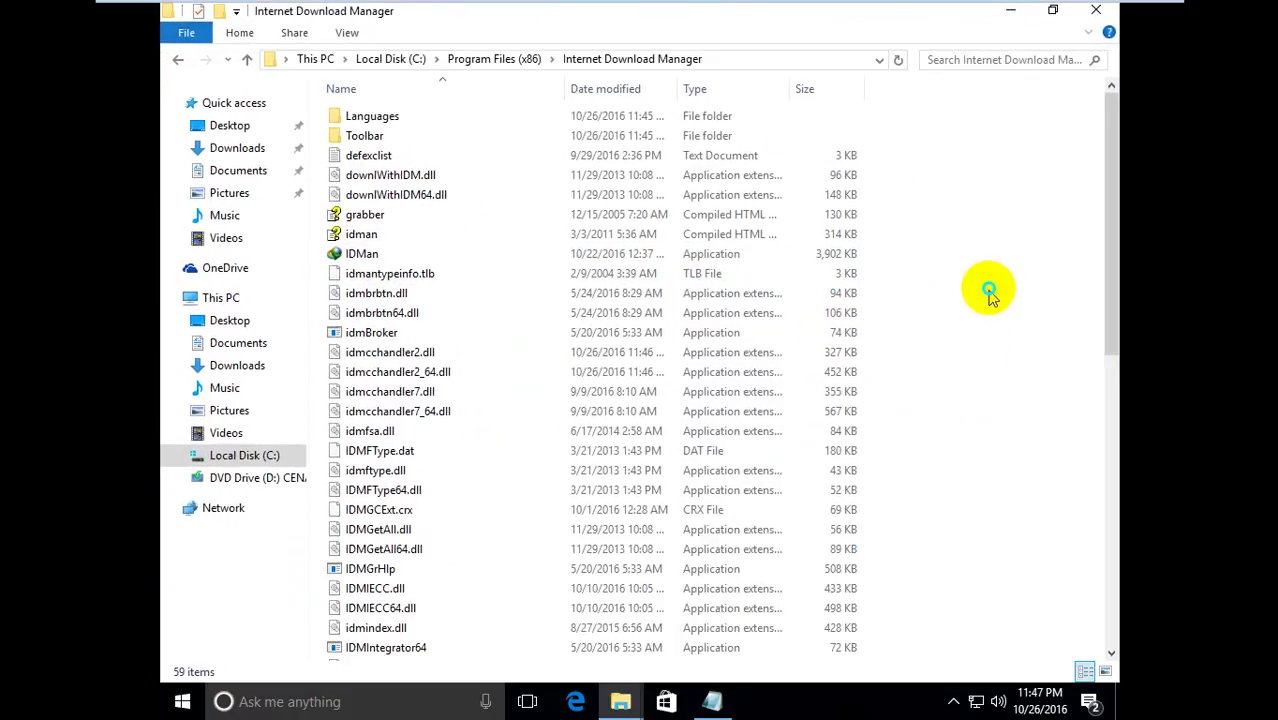
Step: Paste the copied IDMan application into the Internet Download Manager folder, replacing the existing IDMan.exe and allowing the administrator-level copy
right_click(988, 293)
left_click(946, 419)
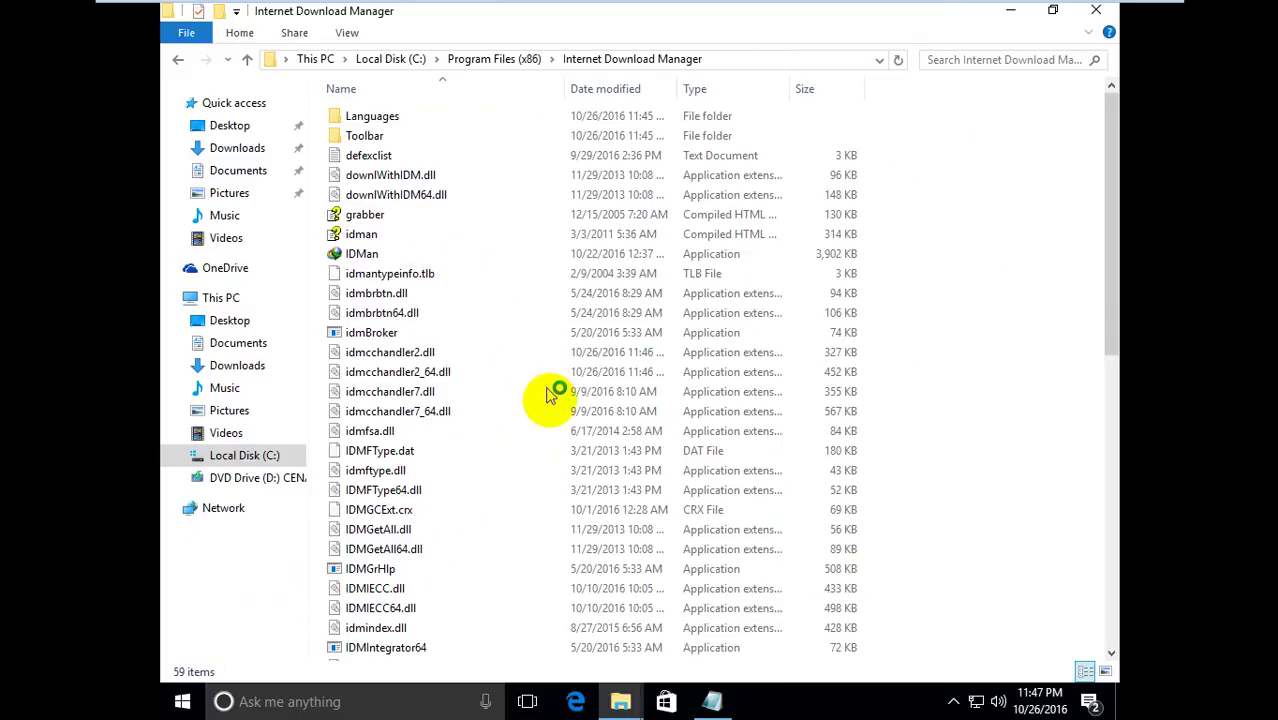
left_click(634, 713)
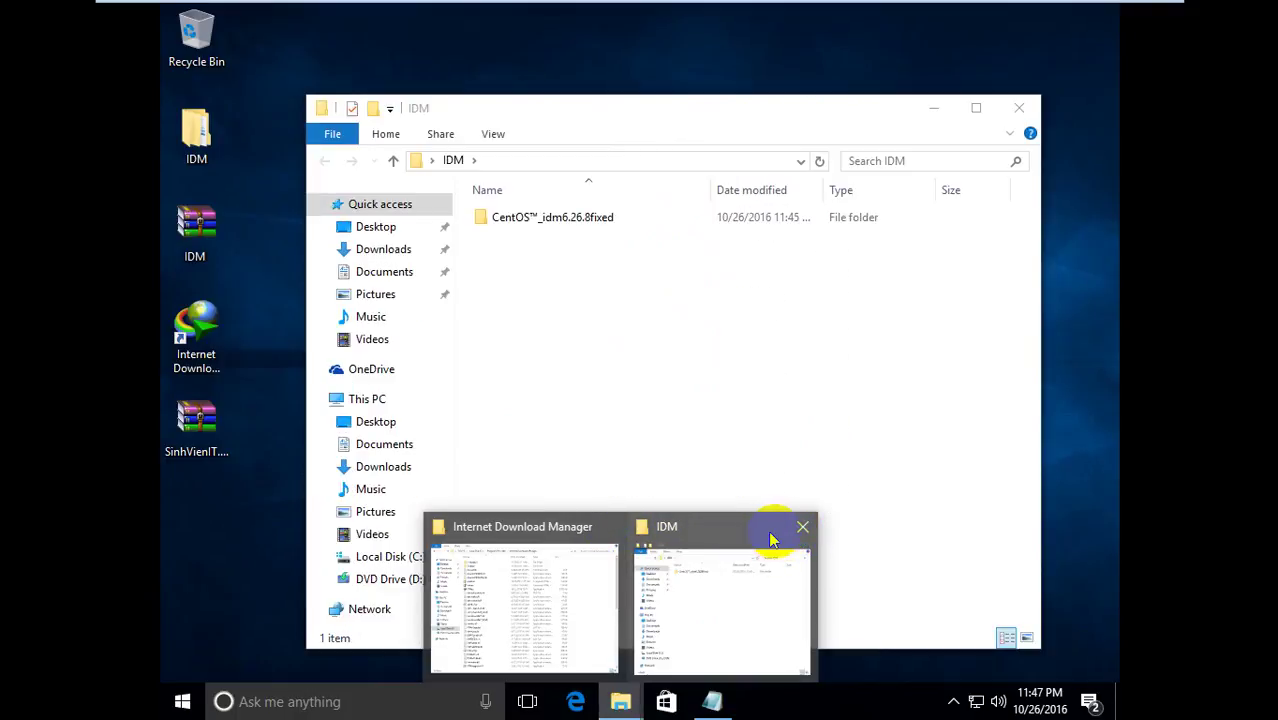
left_click(804, 527)
left_click(808, 537)
key("ctrl+v")
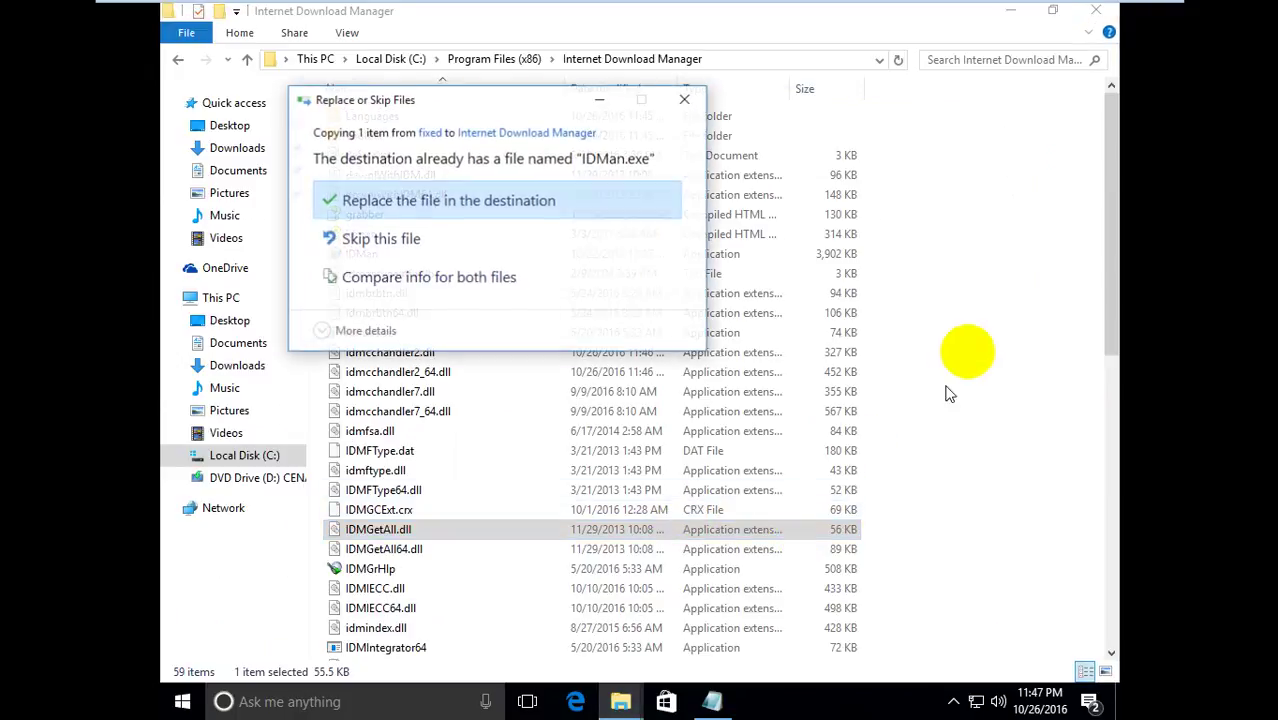
left_click(490, 212)
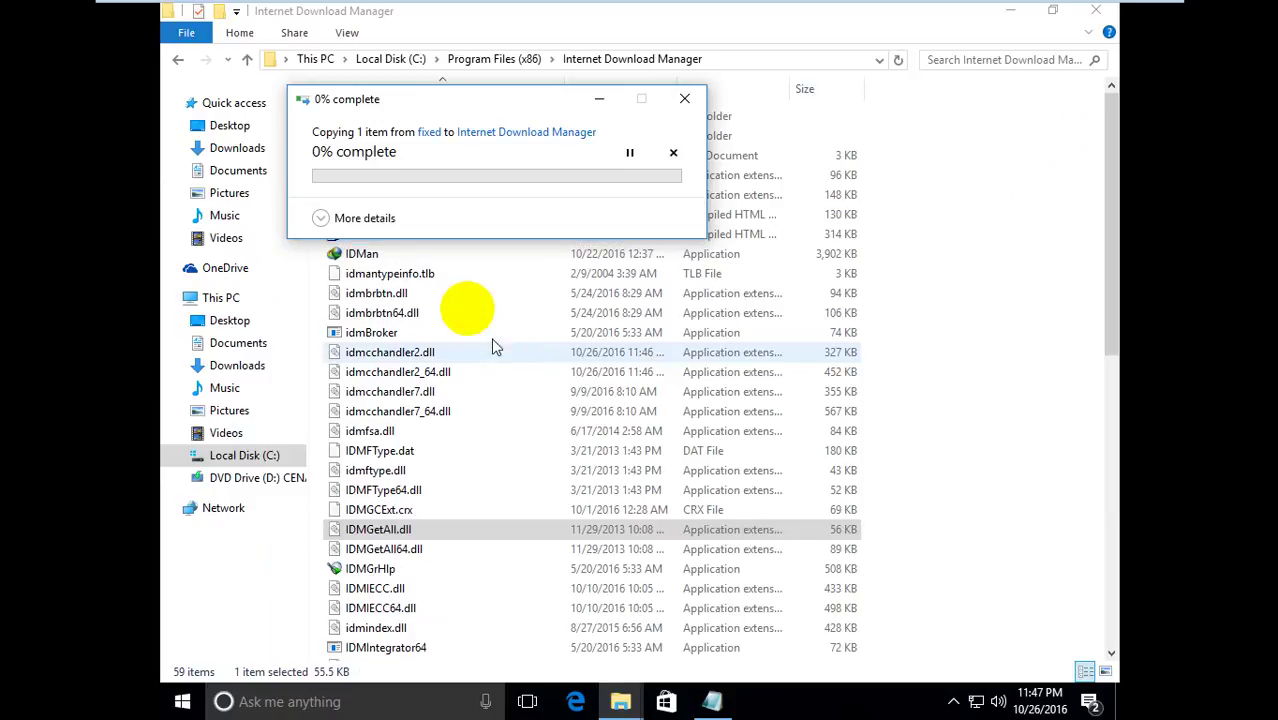
left_click(448, 225)
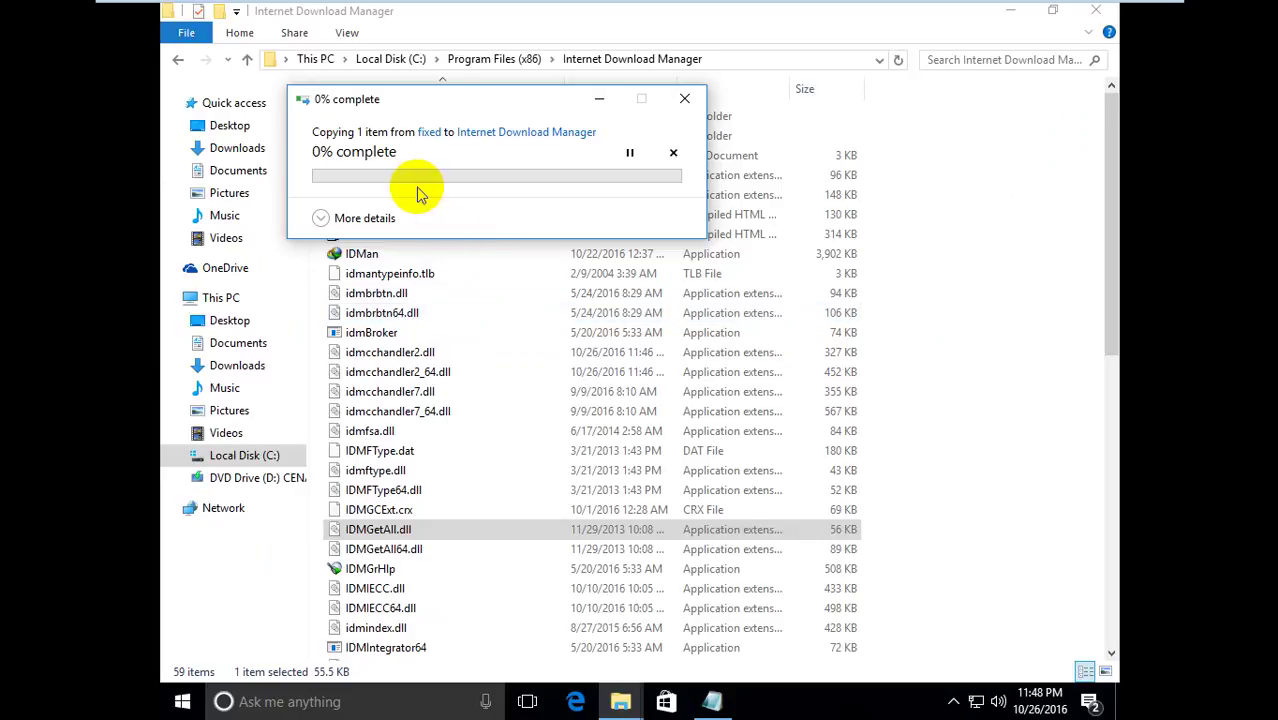
left_click(325, 218)
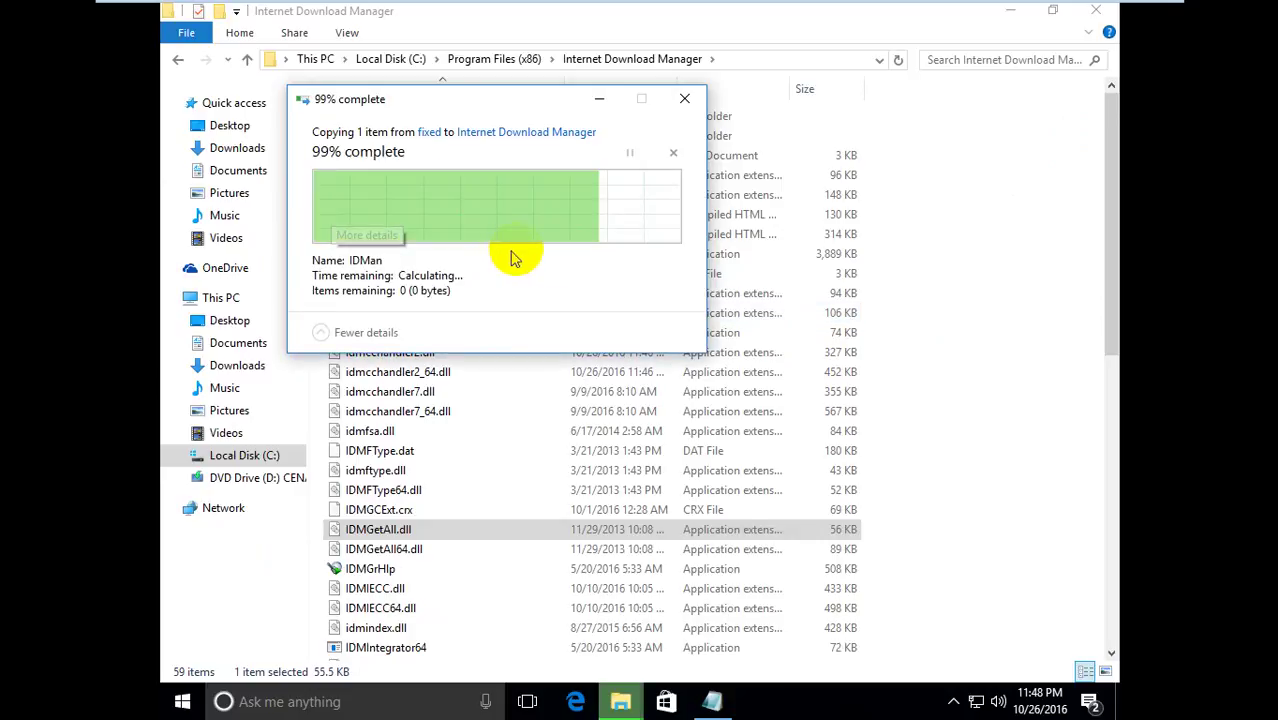
Step: Close the Internet Download Manager folder window and the IDM folder window
left_click(1008, 166)
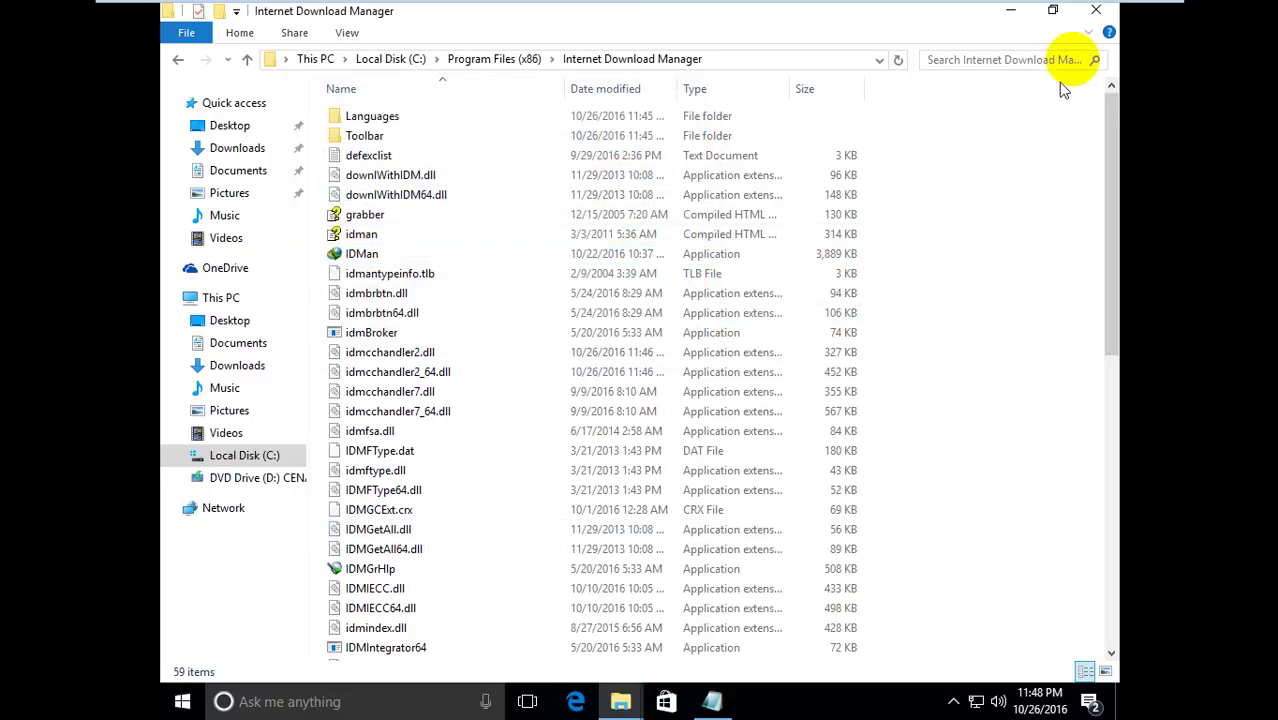
left_click(1097, 13)
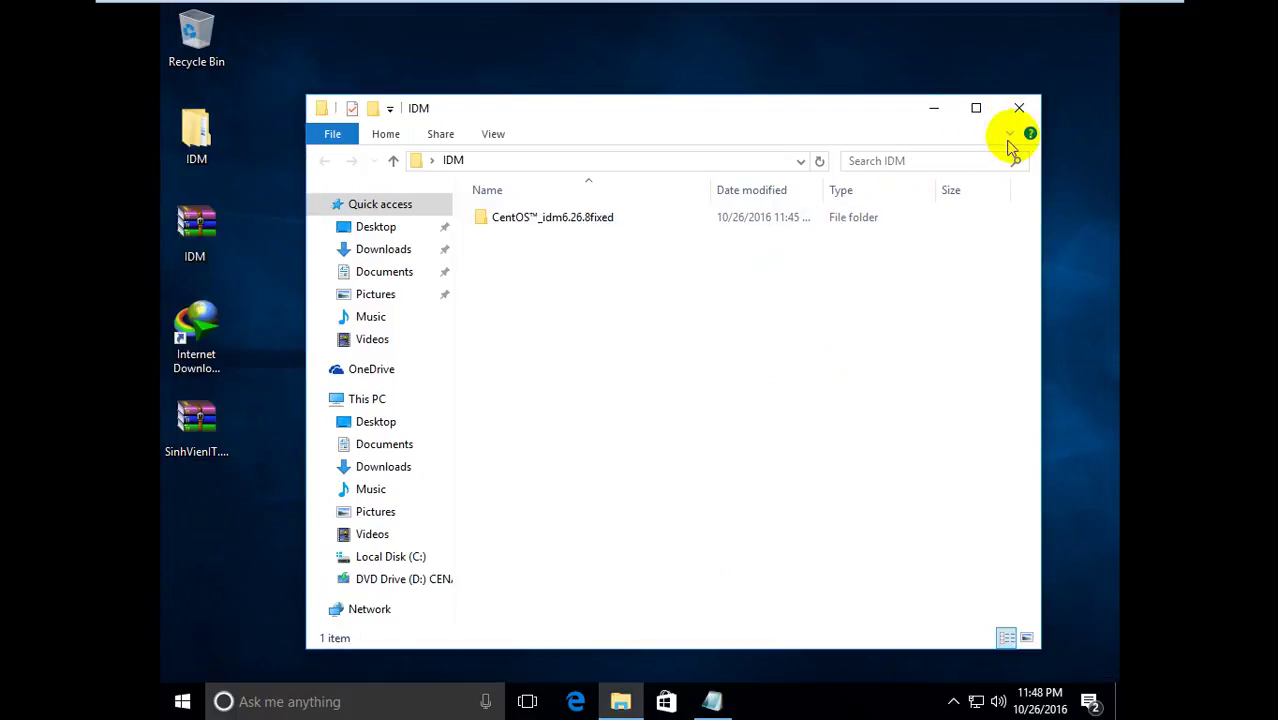
left_click(1018, 110)
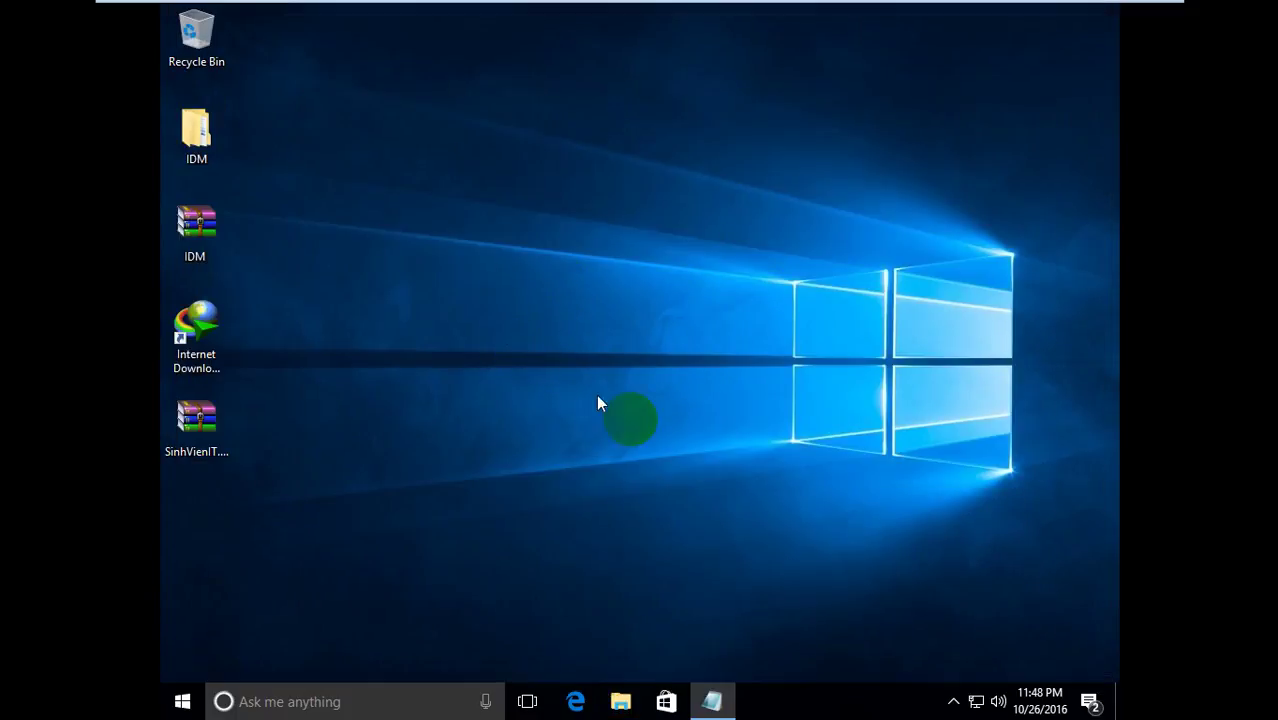
Step: Open Internet Download Manager from its desktop shortcut, turn off tips on startup and close the Tip of the Day
right_click(200, 345)
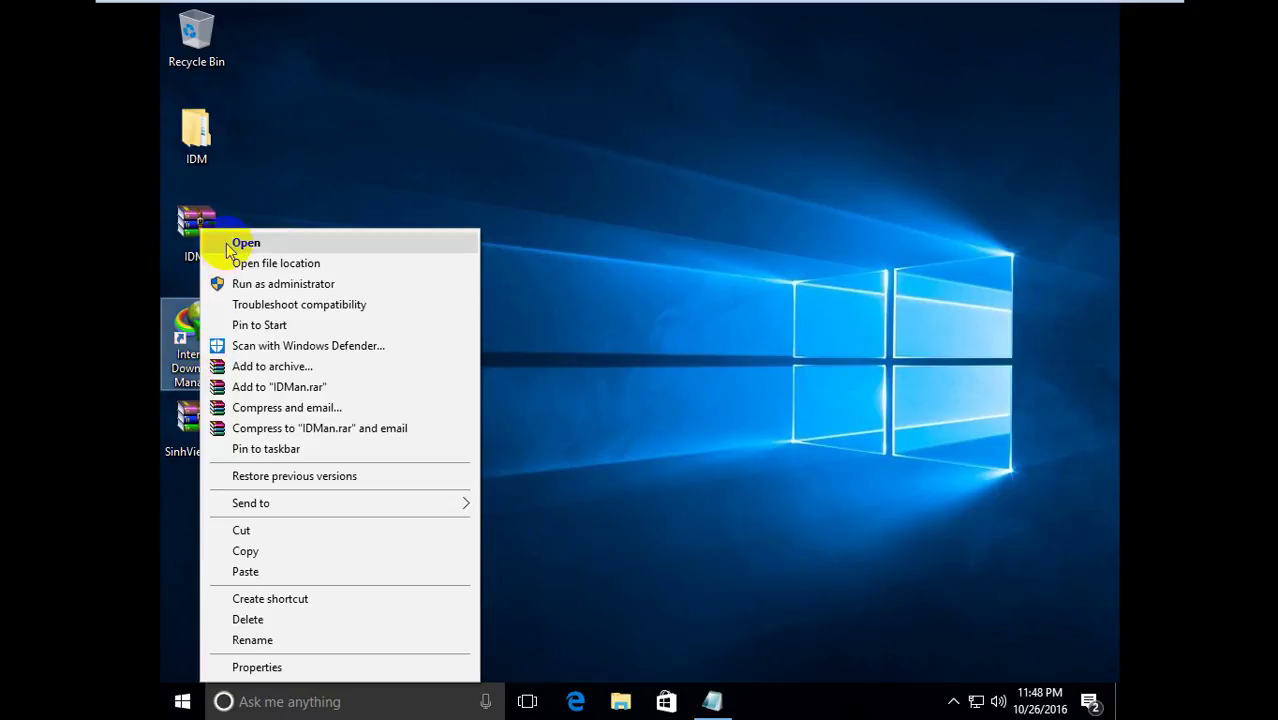
left_click(242, 243)
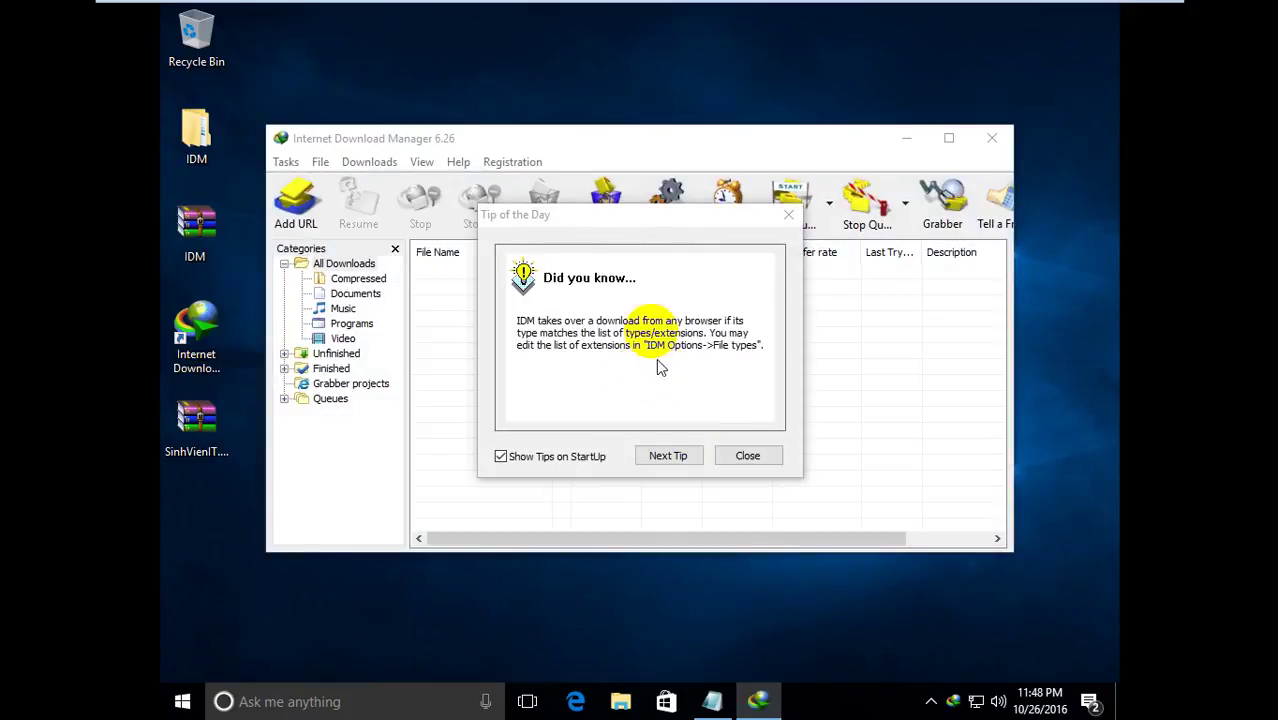
left_click(538, 456)
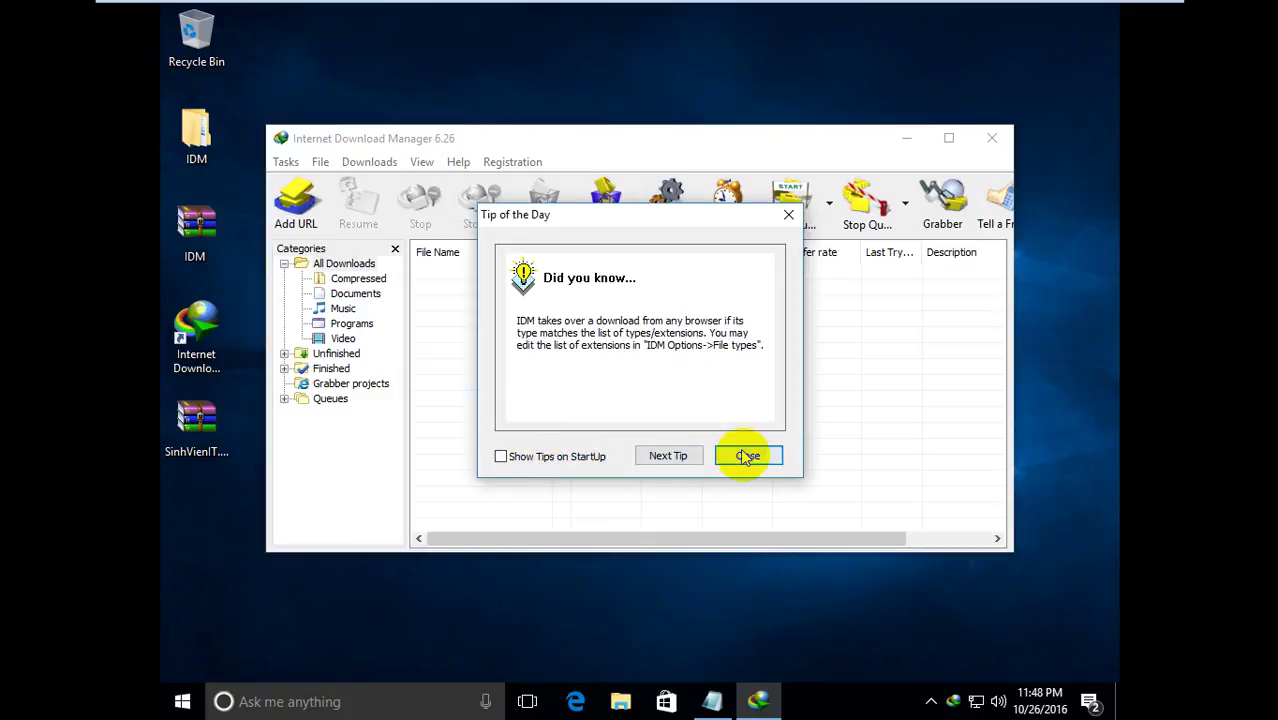
left_click(742, 455)
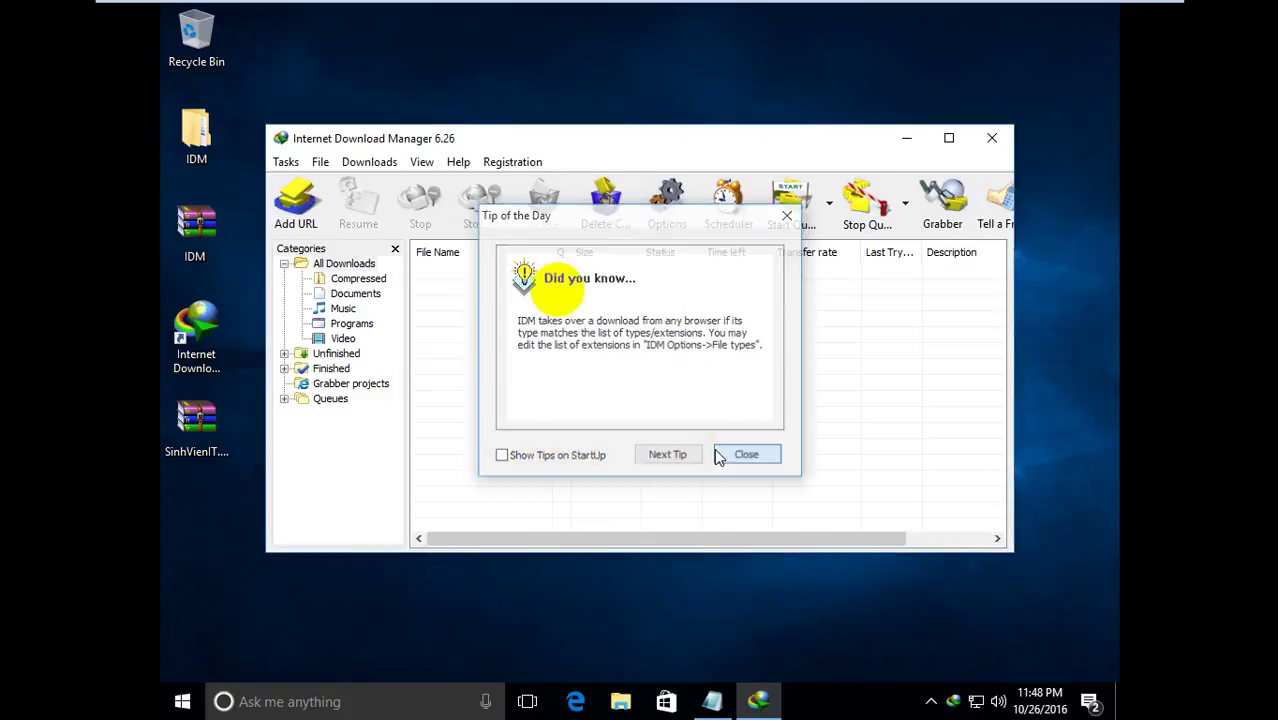
Step: Check the version and licence details in Internet Download Manager's About dialog and close it
left_click(458, 162)
left_click(500, 368)
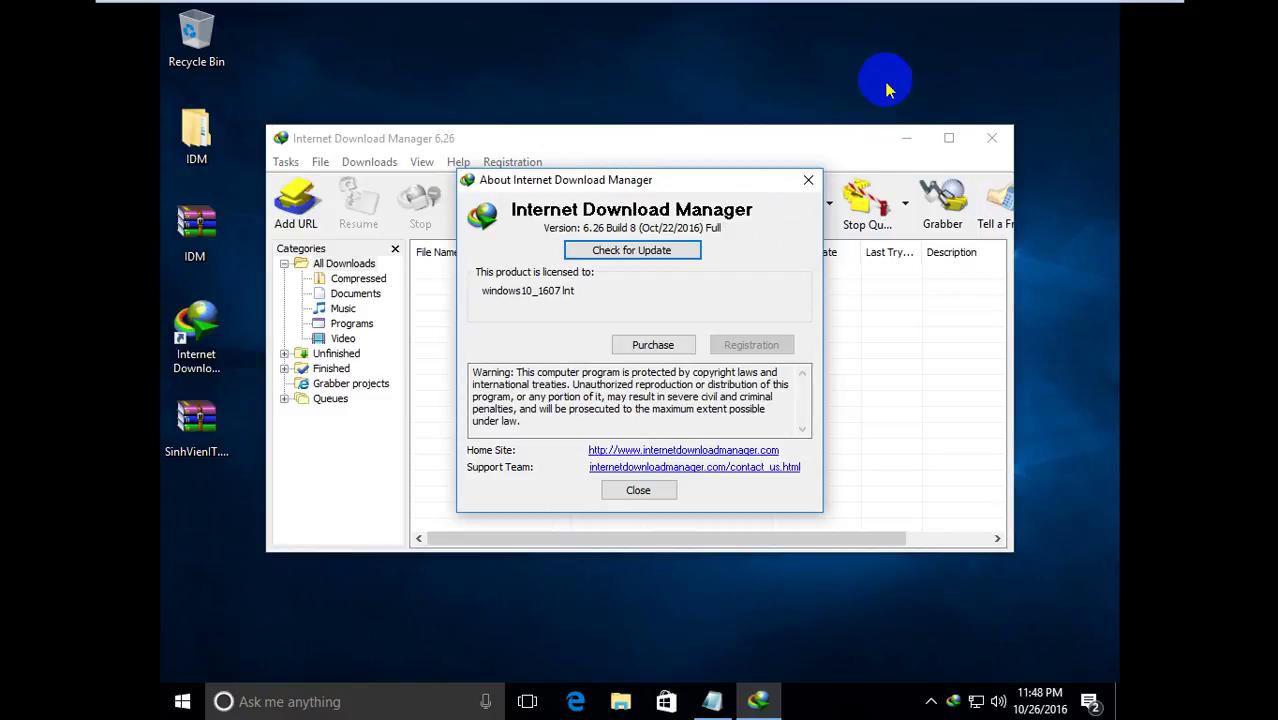
left_click(658, 490)
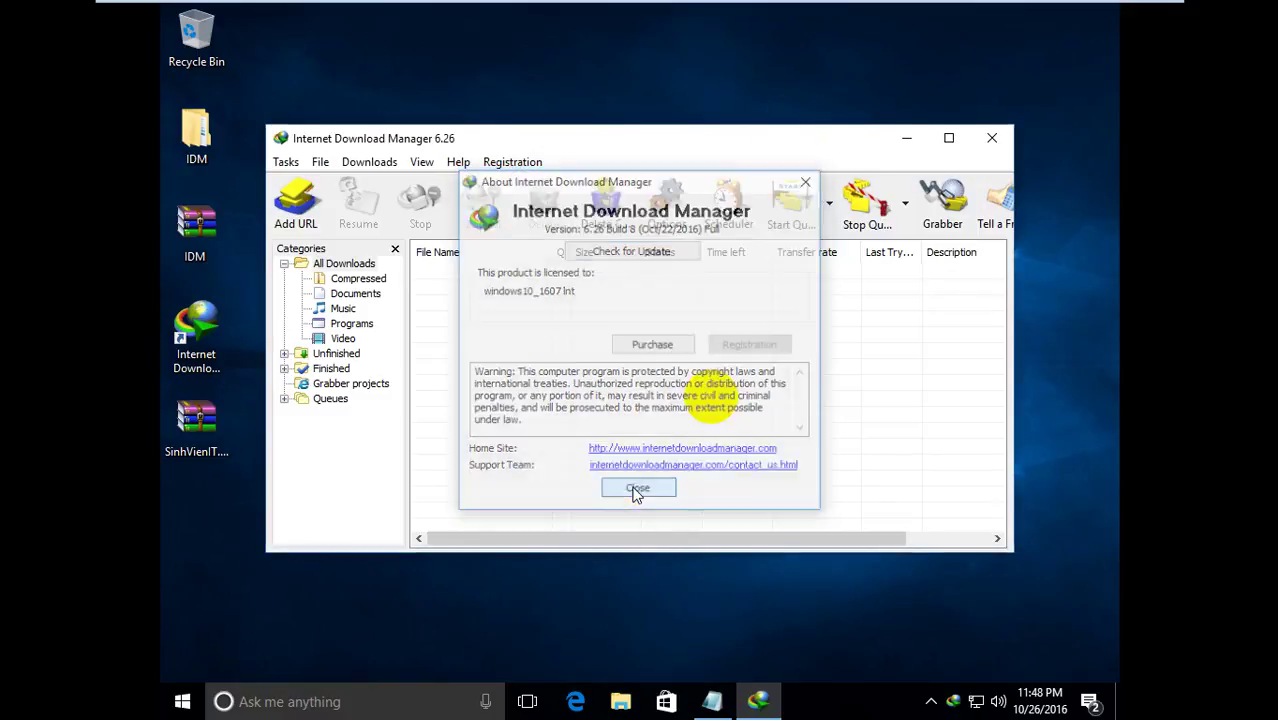
Step: Close the Internet Download Manager window and the Huong Dan Notepad window
left_click(987, 136)
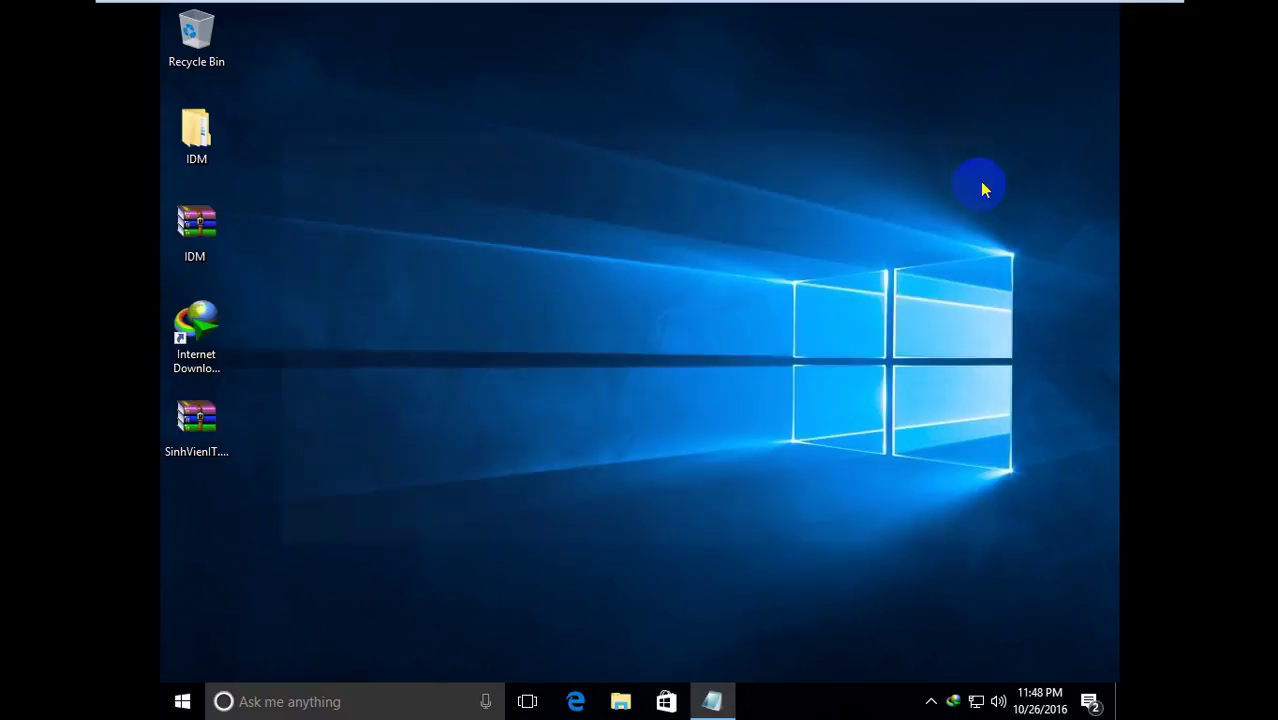
left_click(712, 701)
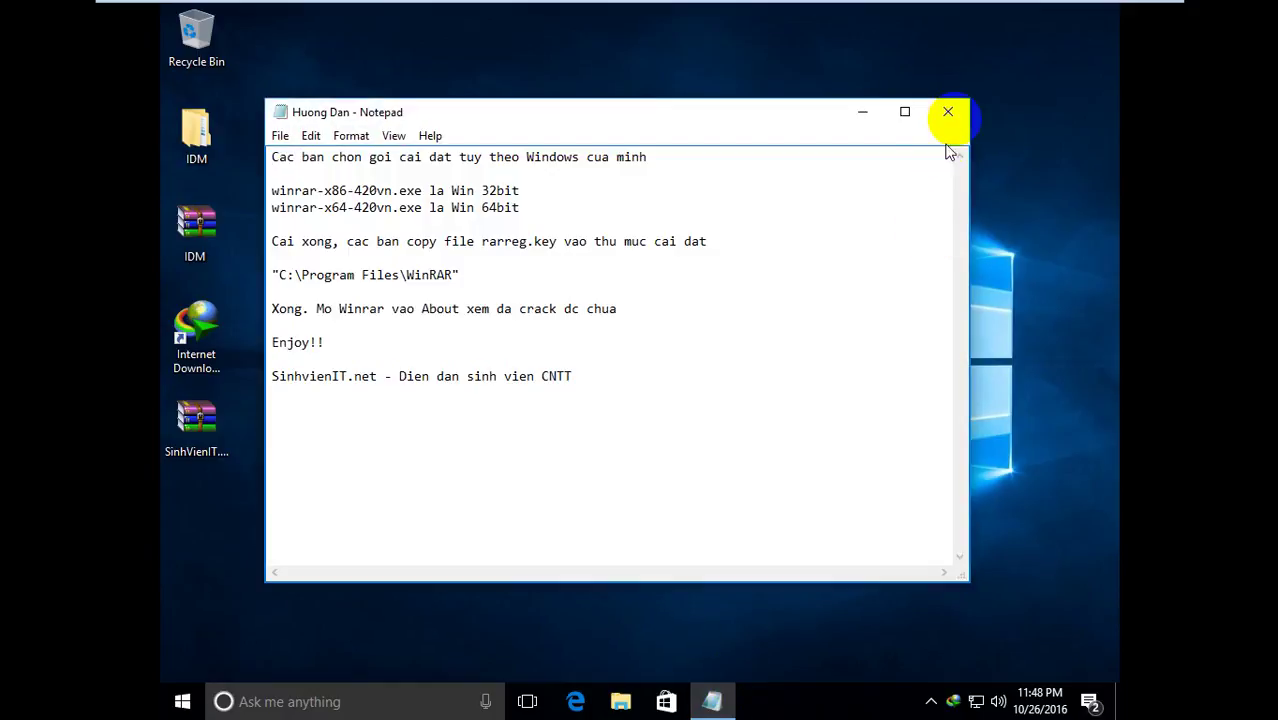
left_click(955, 118)
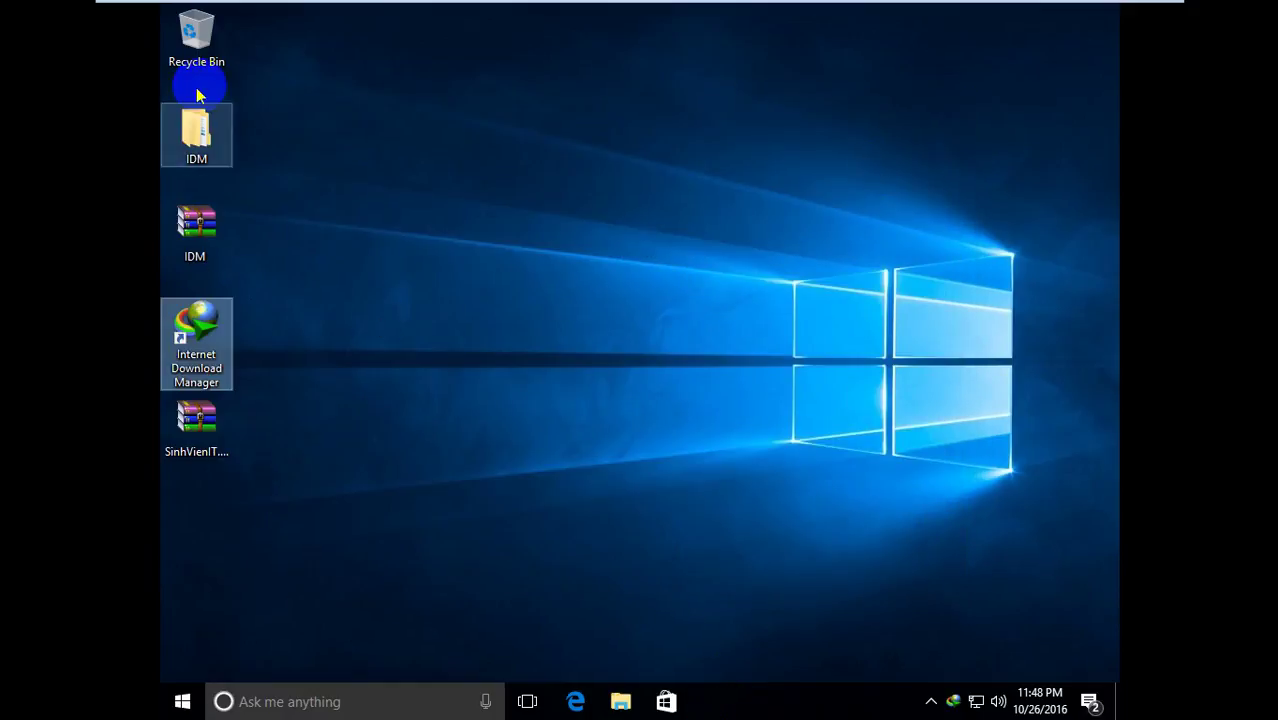
Step: Open the fixed folder inside the desktop's IDM > CentOS™_idm6.26.8fixed folder and select the IDMan application
double_click(215, 129)
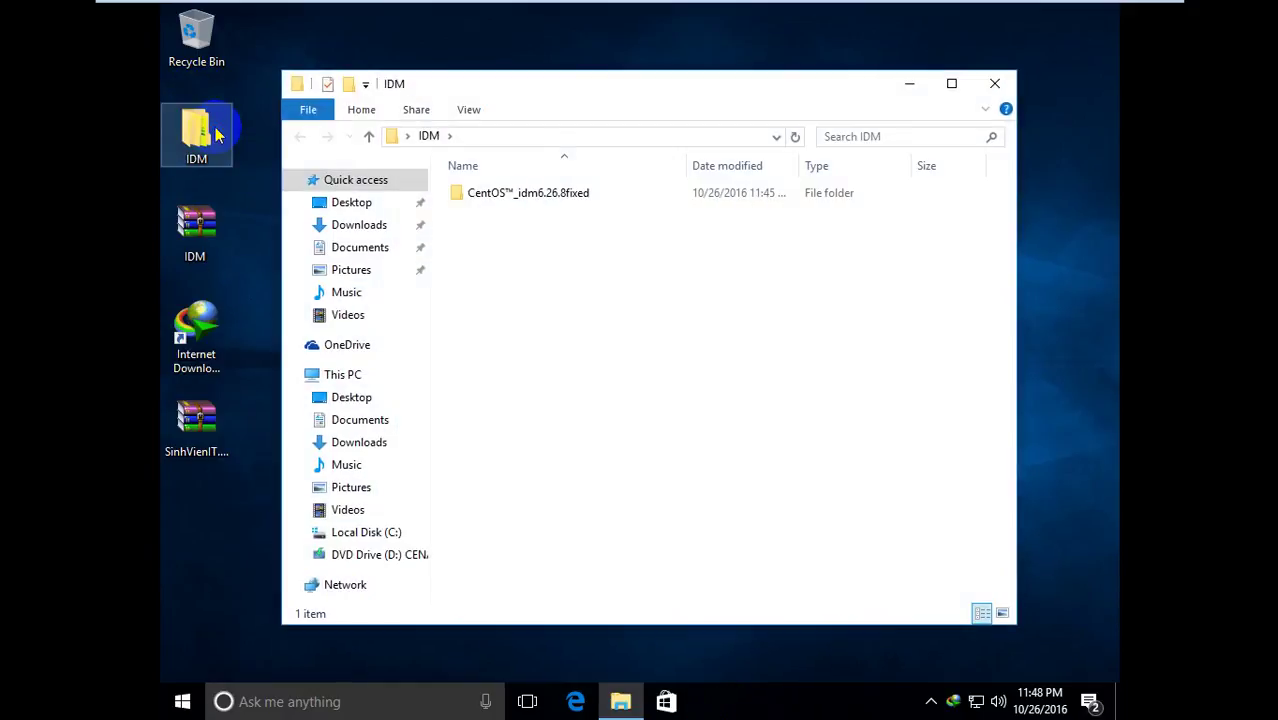
double_click(465, 193)
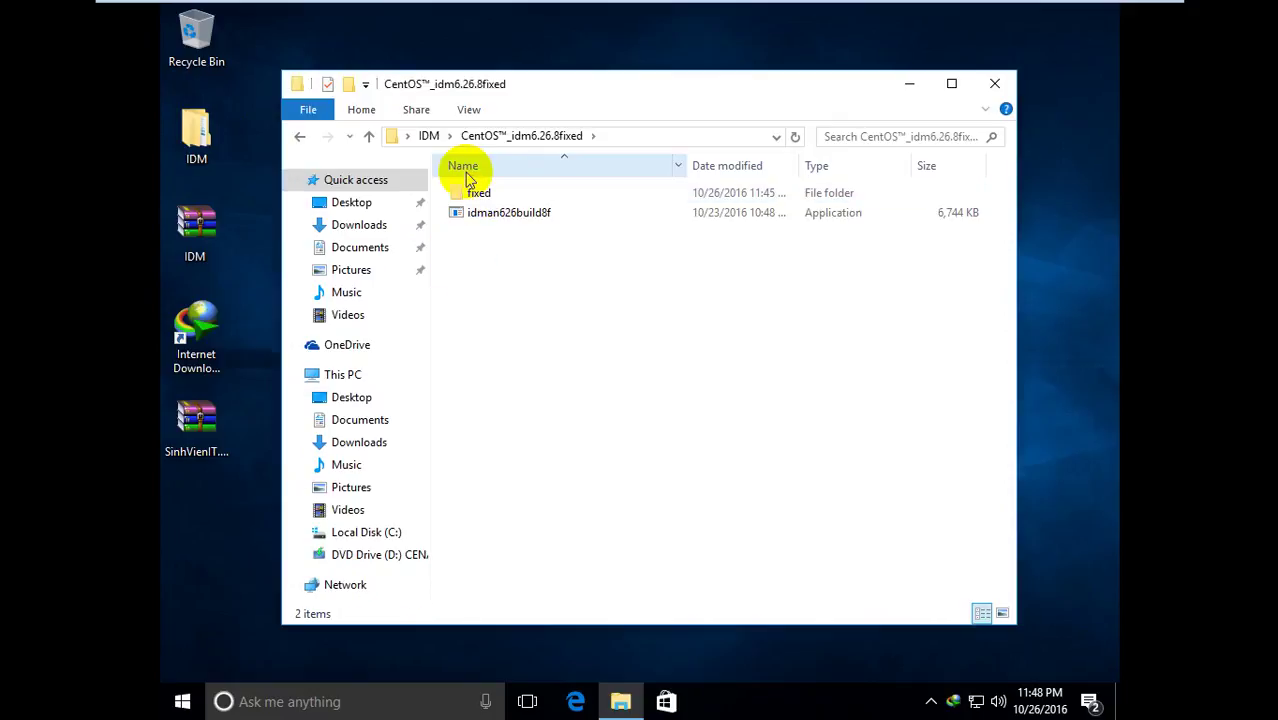
double_click(479, 193)
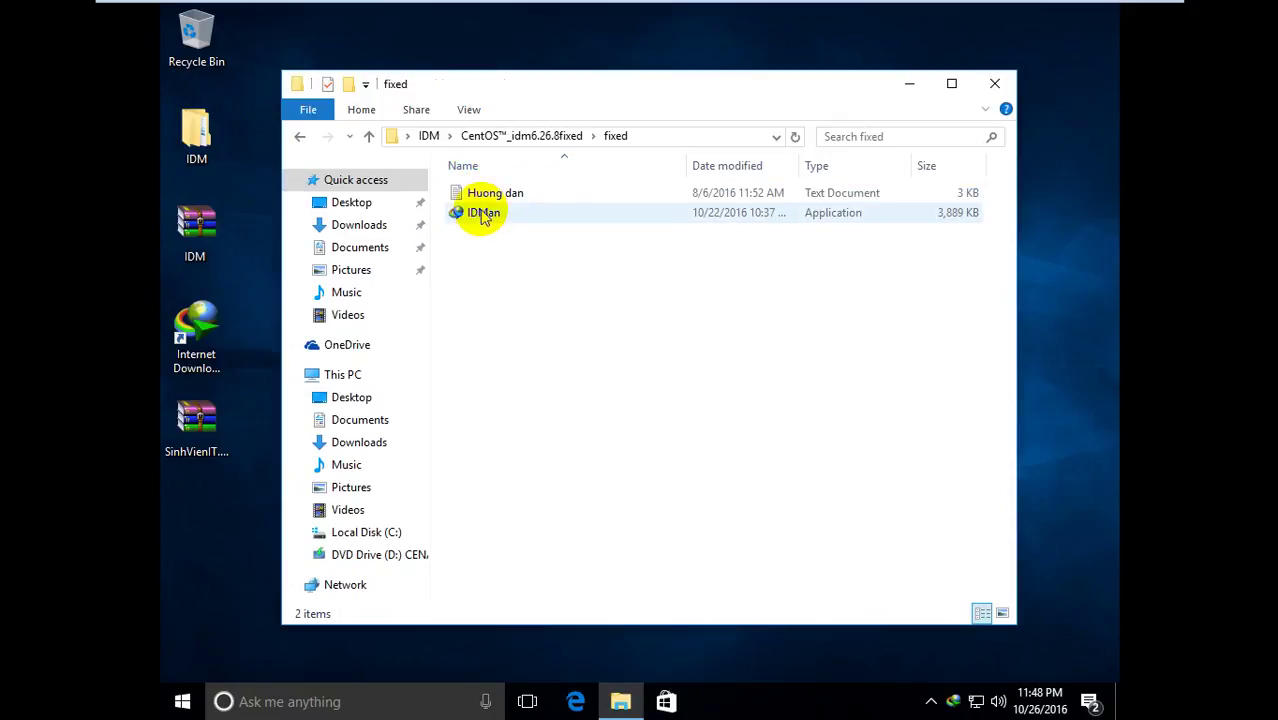
left_click(481, 215)
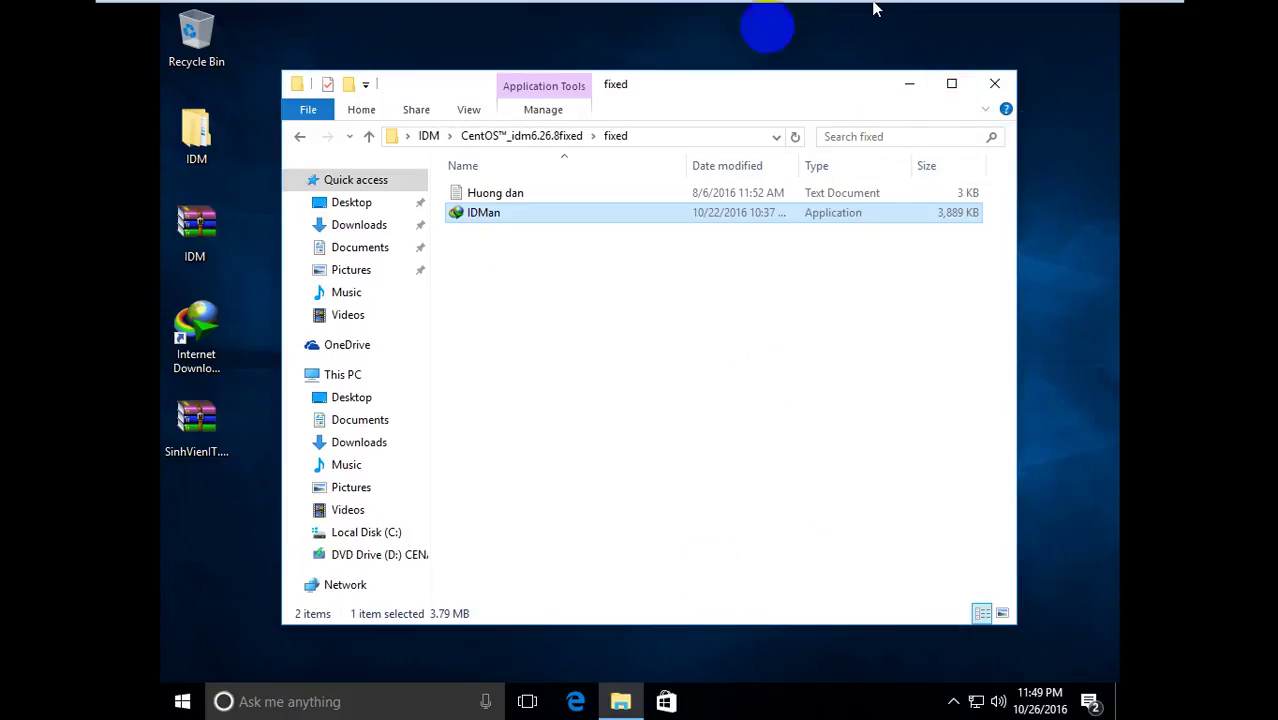
Step: Minimize the Windows 10 x64 virtual machine to return to the host desktop
mouse_move(770, 12)
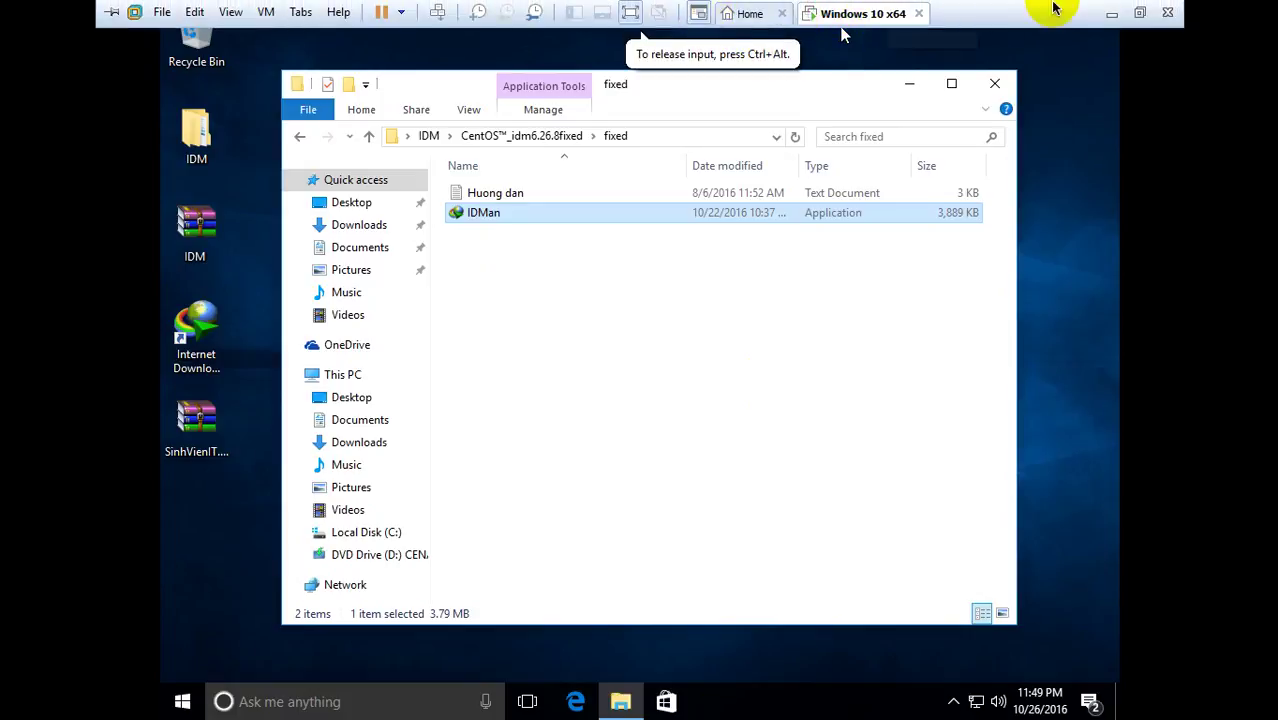
left_click(1110, 14)
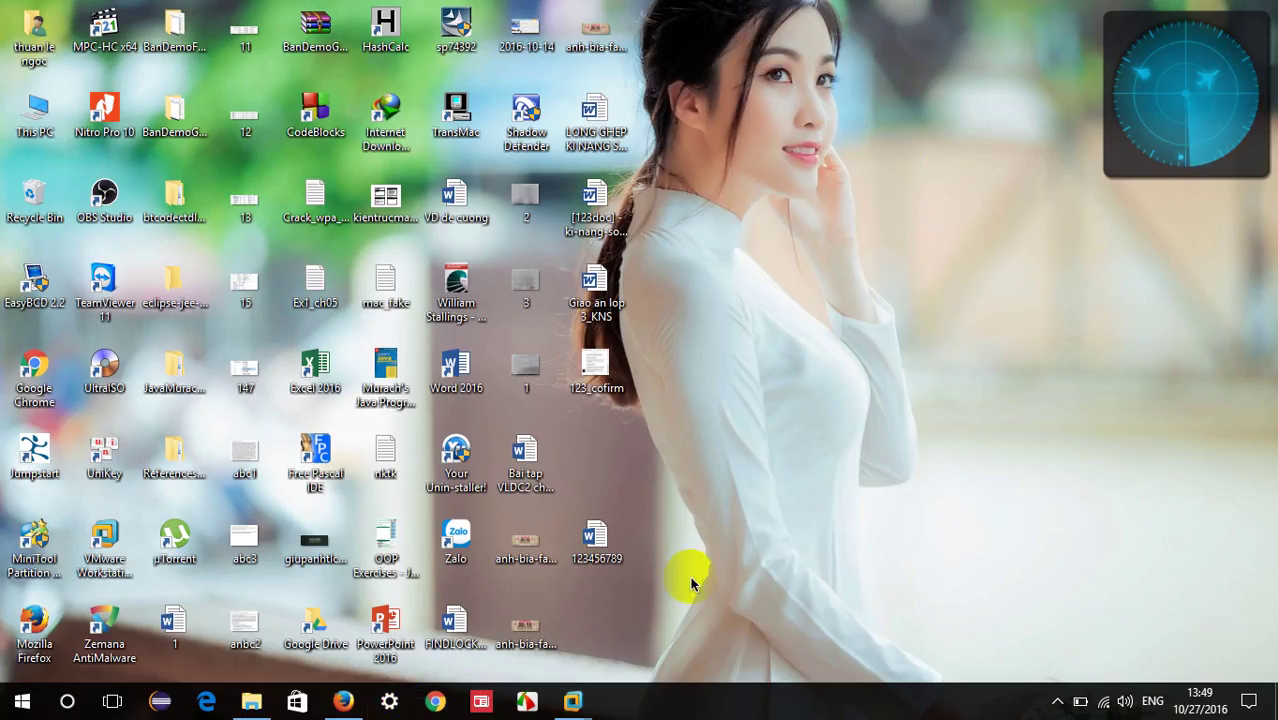